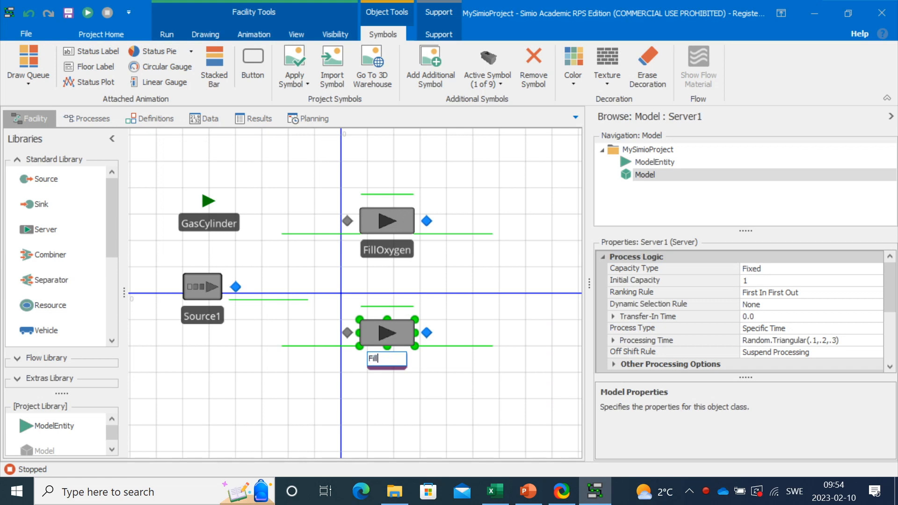
# - Name the second server FillNitrogen
pyautogui.write('rogen')
pyautogui.click(436, 404)
pyautogui.moveTo(115, 234); pyautogui.dragTo(115, 335)
# - Draw paths from Source1's output node to the FillOxygen and FillNitrogen input nodes
pyautogui.click(42, 284)
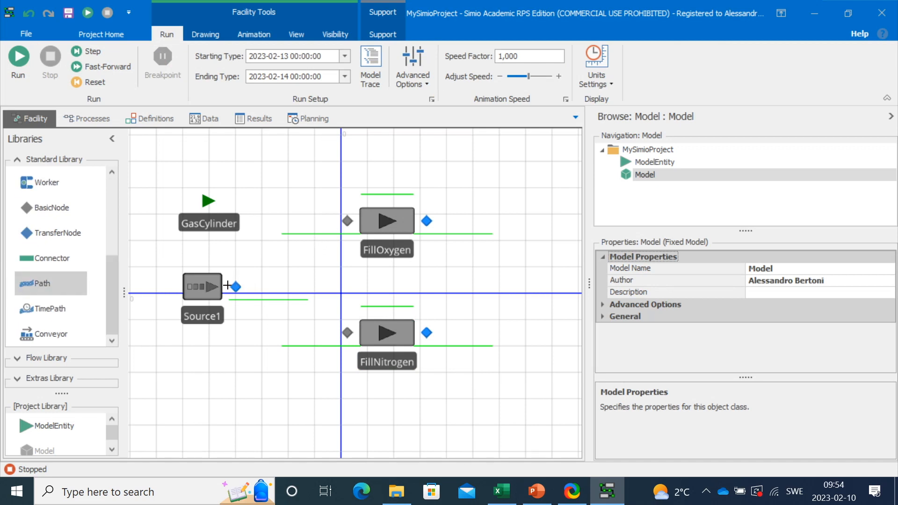
pyautogui.click(236, 286)
pyautogui.click(346, 222)
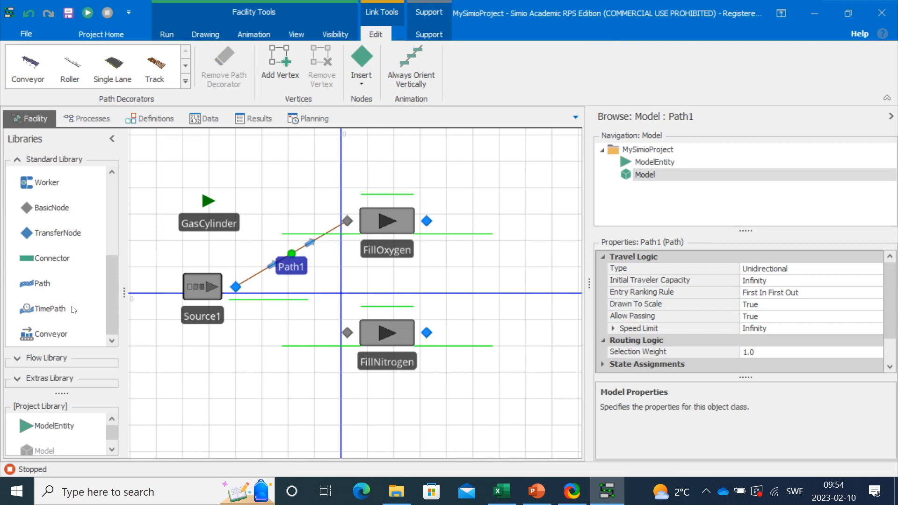
pyautogui.click(52, 288)
pyautogui.click(235, 286)
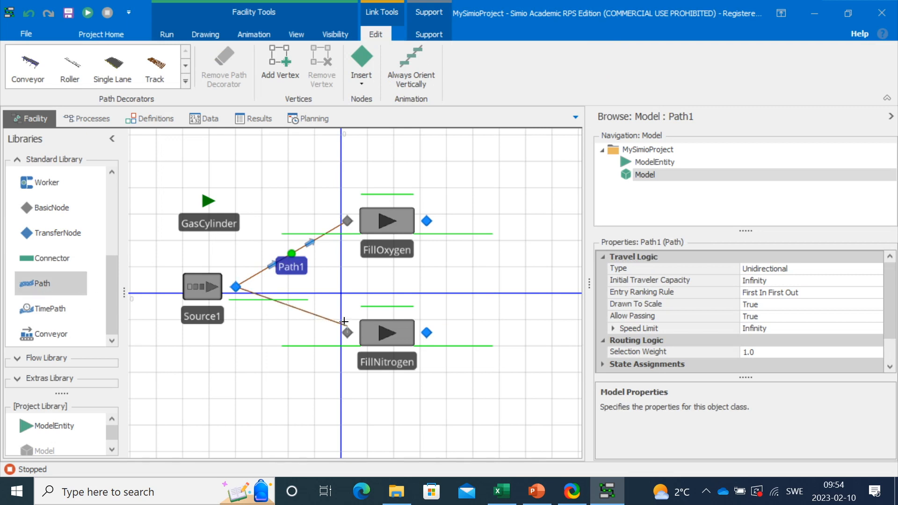
pyautogui.click(347, 333)
pyautogui.click(303, 405)
pyautogui.moveTo(304, 405); pyautogui.dragTo(270, 383)
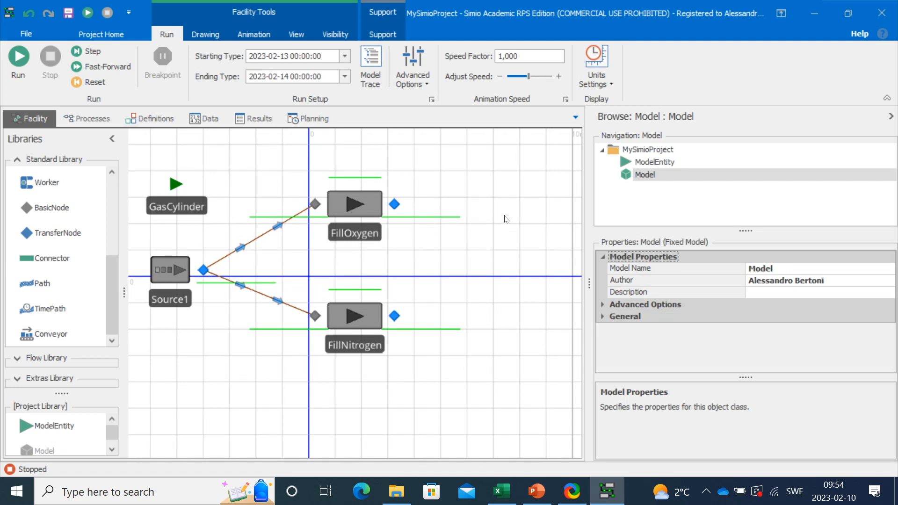
pyautogui.moveTo(525, 331); pyautogui.dragTo(469, 353)
pyautogui.scroll(1, 111, 260)
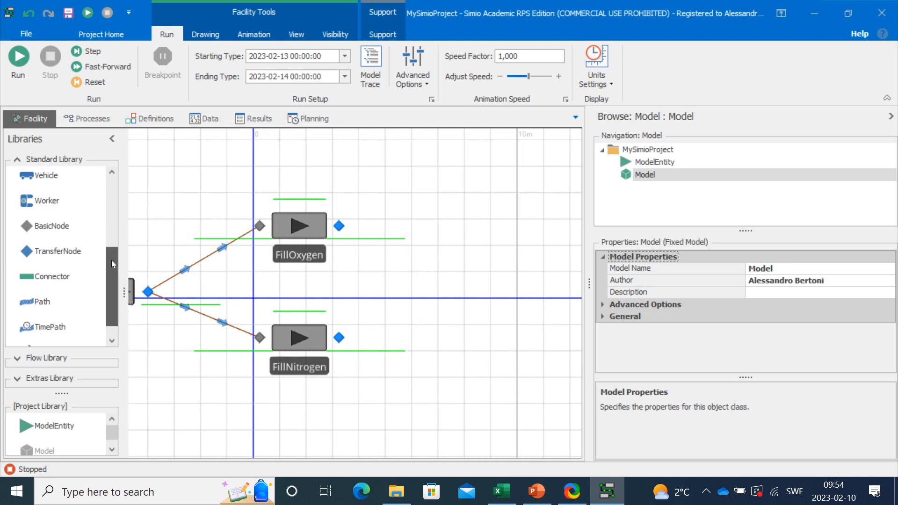
pyautogui.scroll(6, 112, 260)
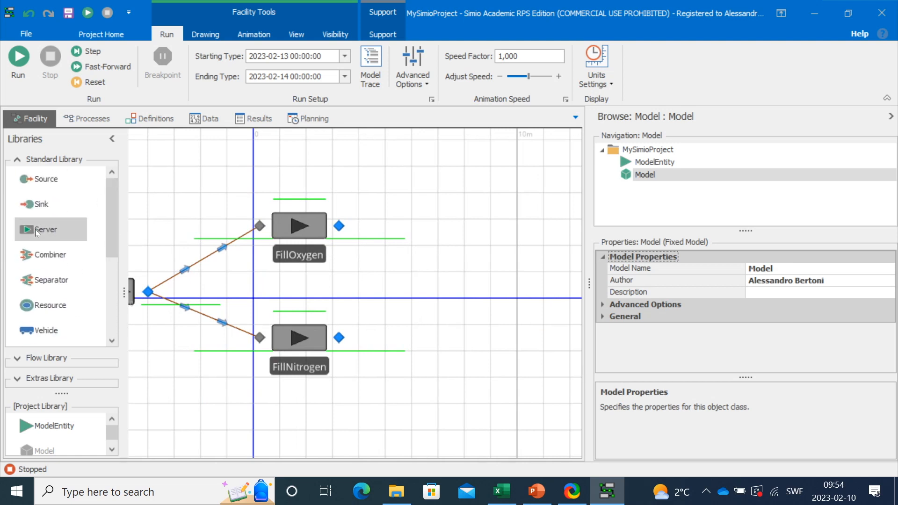
pyautogui.moveTo(36, 231); pyautogui.dragTo(502, 225)
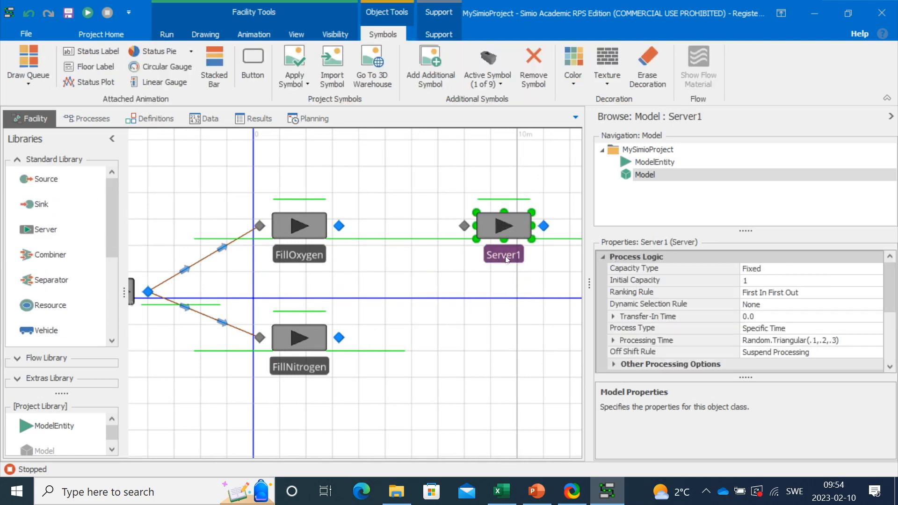
pyautogui.doubleClick(504, 254)
pyautogui.write('Wait ')
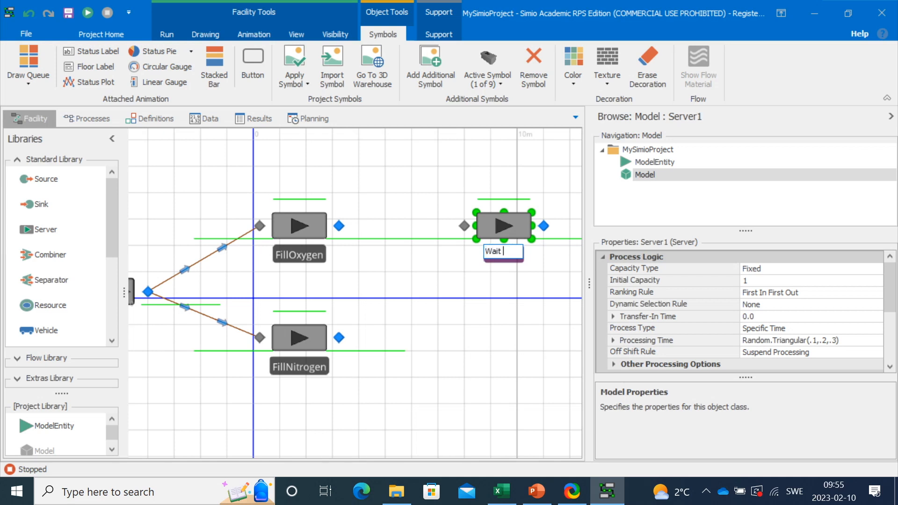
pyautogui.write('5Minutes')
pyautogui.click(502, 243)
pyautogui.click(505, 232)
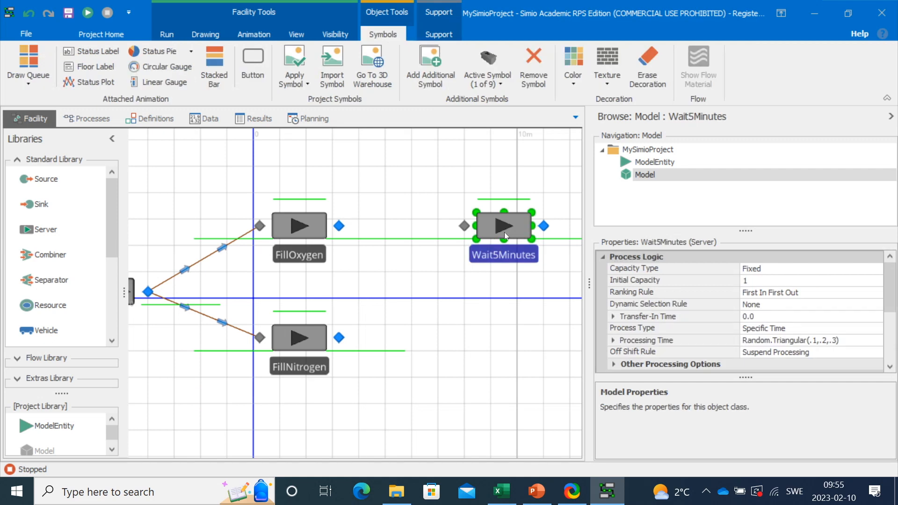
pyautogui.click(797, 340)
pyautogui.moveTo(840, 340); pyautogui.dragTo(737, 340)
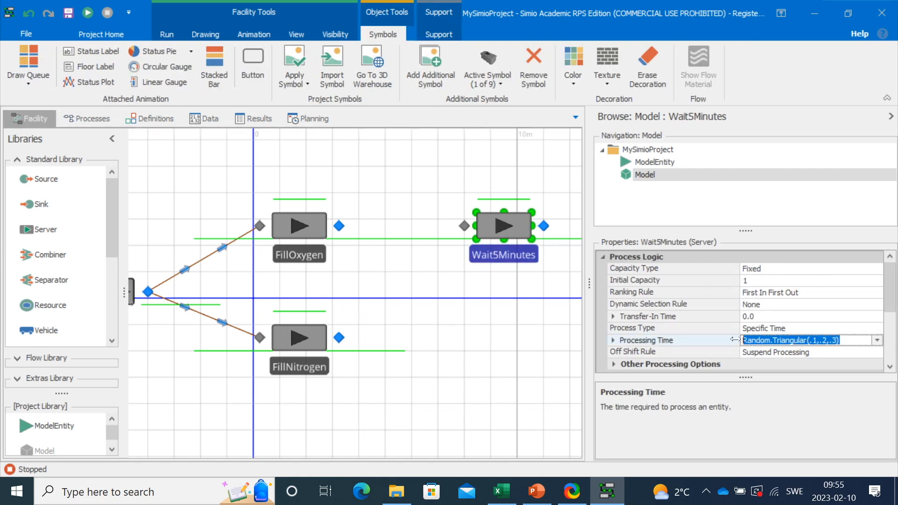
pyautogui.write('5')
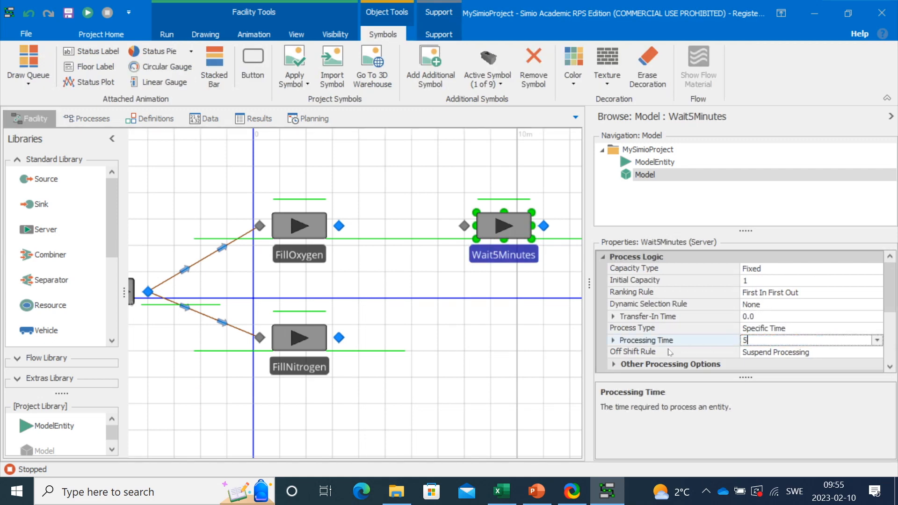
pyautogui.click(614, 341)
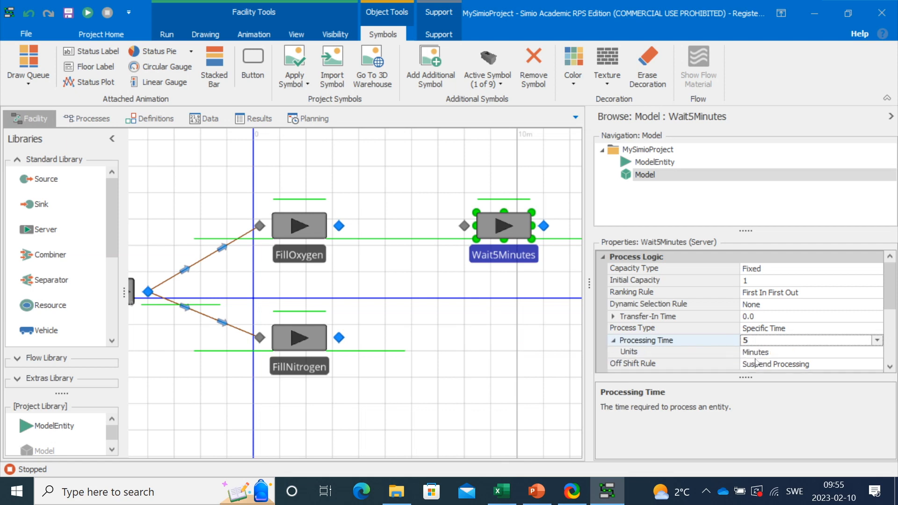
pyautogui.click(517, 362)
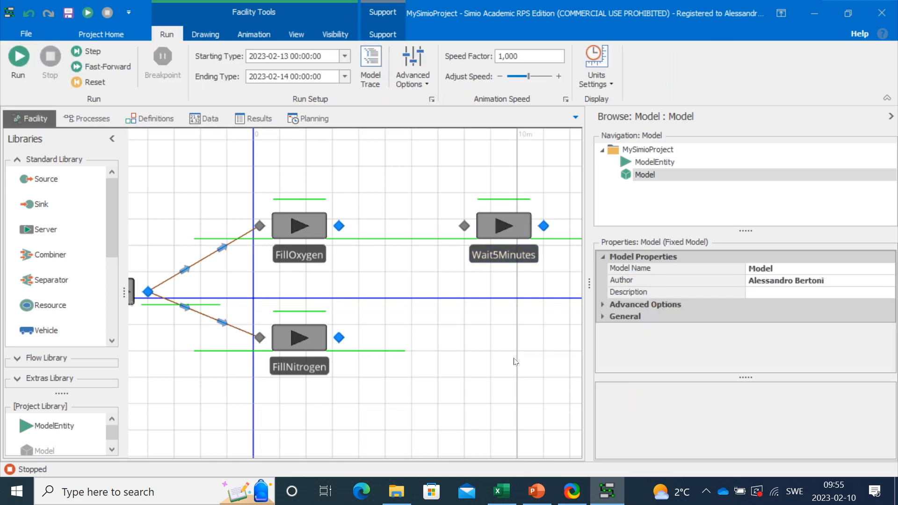
pyautogui.click(506, 229)
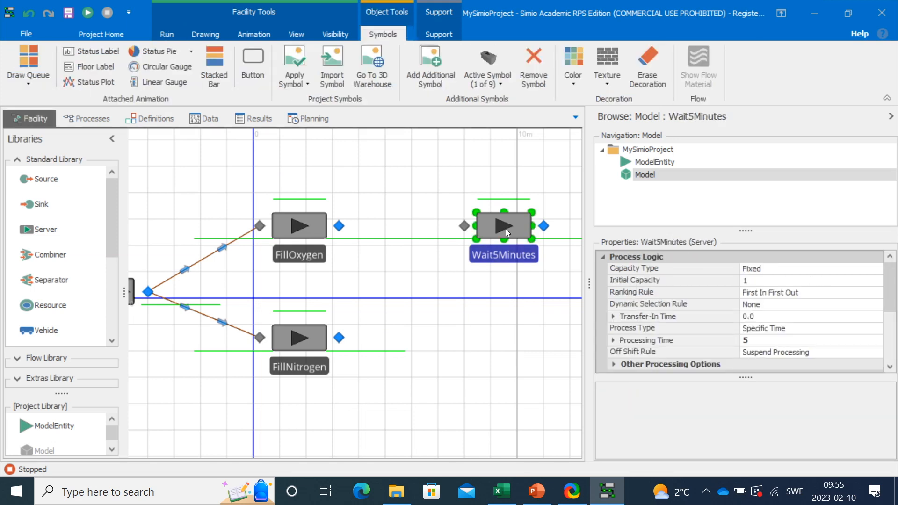
pyautogui.press('Delete')
pyautogui.moveTo(491, 247); pyautogui.dragTo(396, 253)
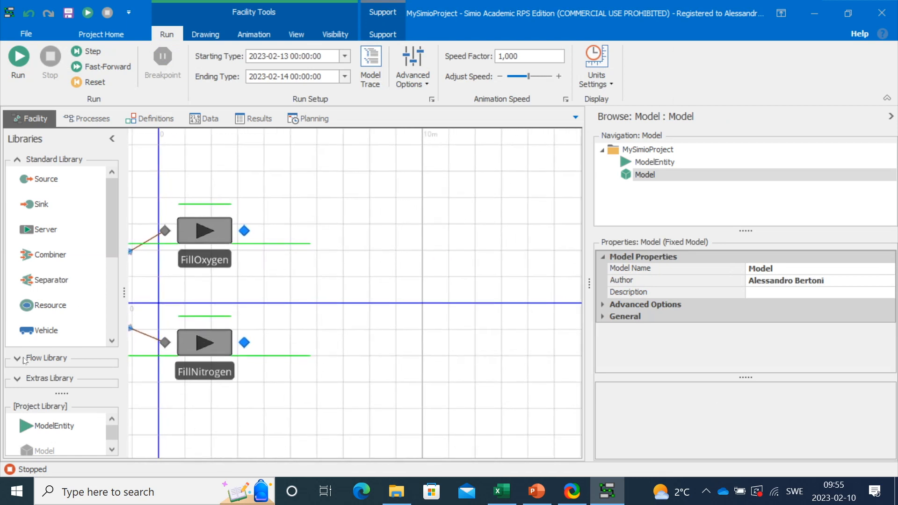
pyautogui.click(17, 378)
# - Drag a Rack from the Extras Library onto the layout right of FillOxygen, creating Rack1
pyautogui.moveTo(60, 333); pyautogui.dragTo(82, 181)
pyautogui.moveTo(61, 394); pyautogui.dragTo(62, 416)
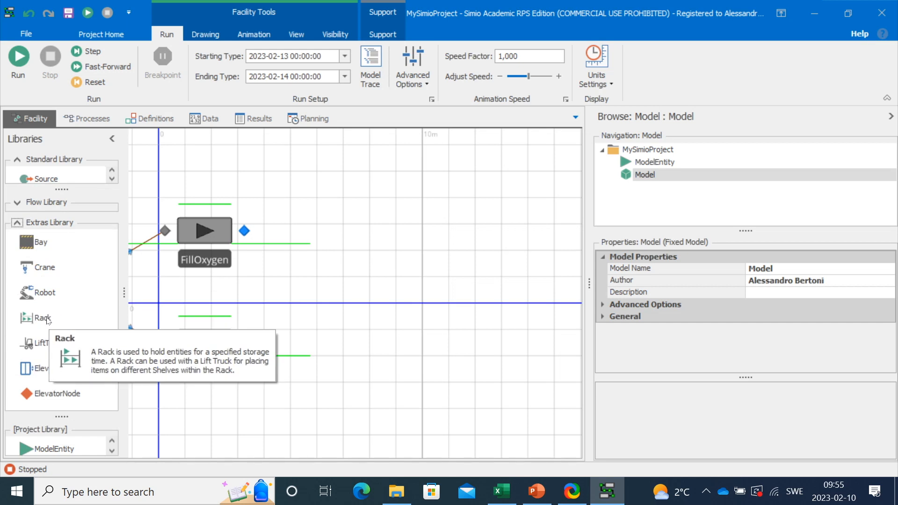
pyautogui.moveTo(47, 320); pyautogui.dragTo(451, 180)
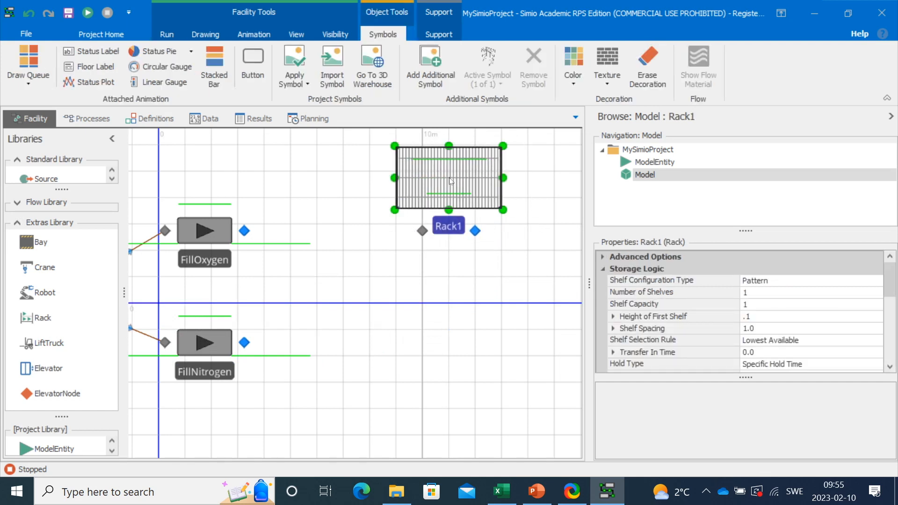
pyautogui.click(466, 340)
pyautogui.moveTo(61, 188); pyautogui.dragTo(61, 344)
pyautogui.moveTo(114, 229); pyautogui.dragTo(99, 295)
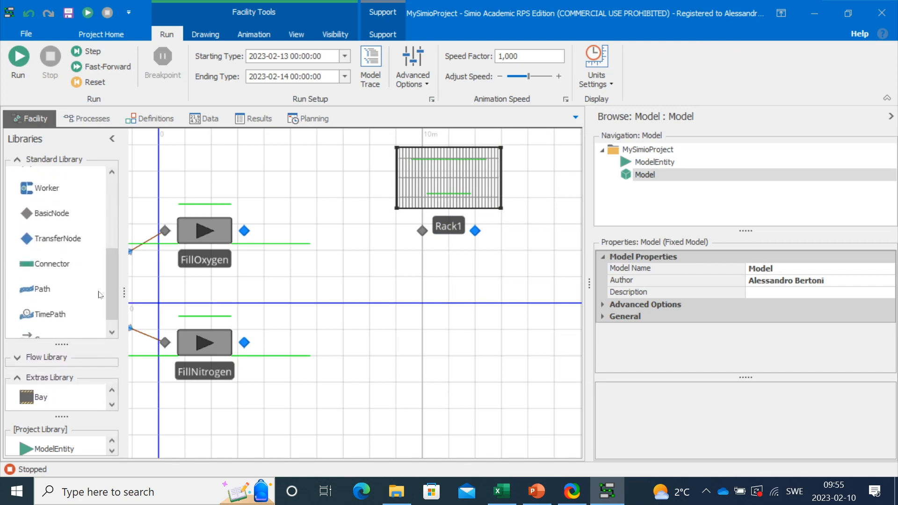
# - Draw paths from the FillOxygen and FillNitrogen output nodes into Rack1's input node
pyautogui.click(61, 287)
pyautogui.click(243, 229)
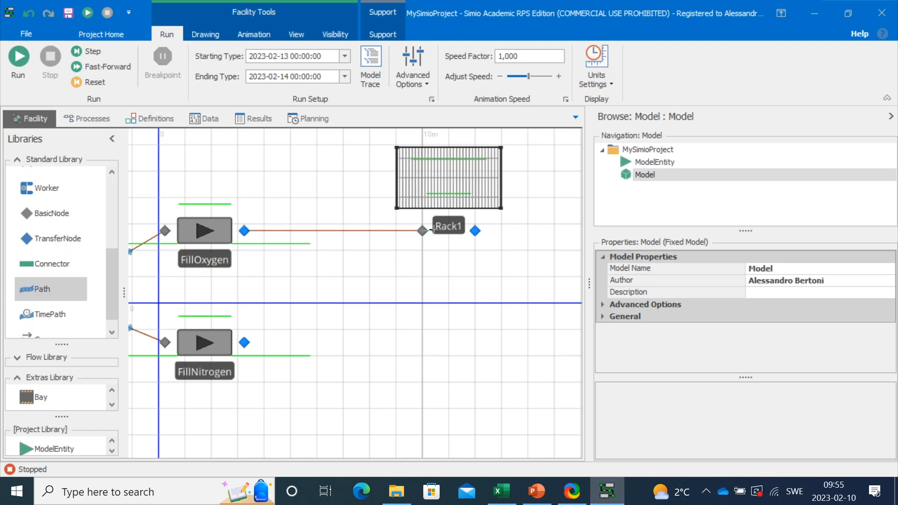
pyautogui.click(422, 230)
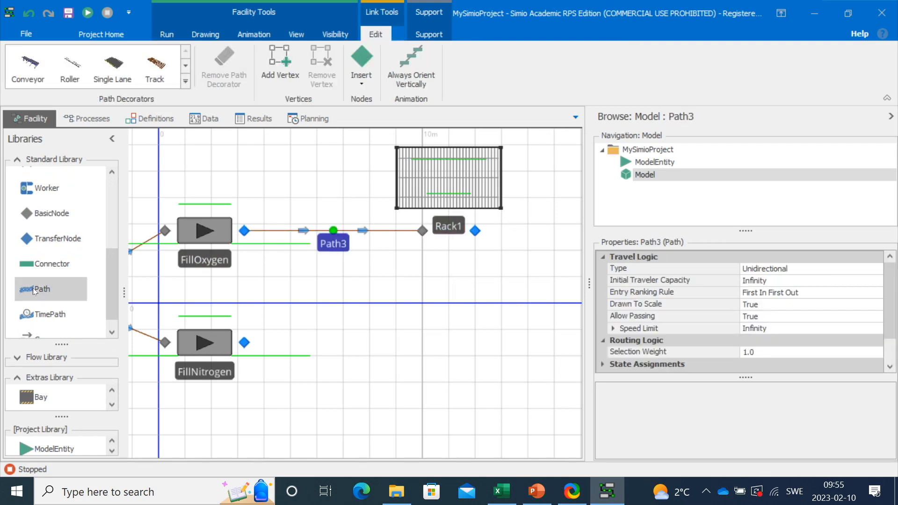
pyautogui.click(244, 341)
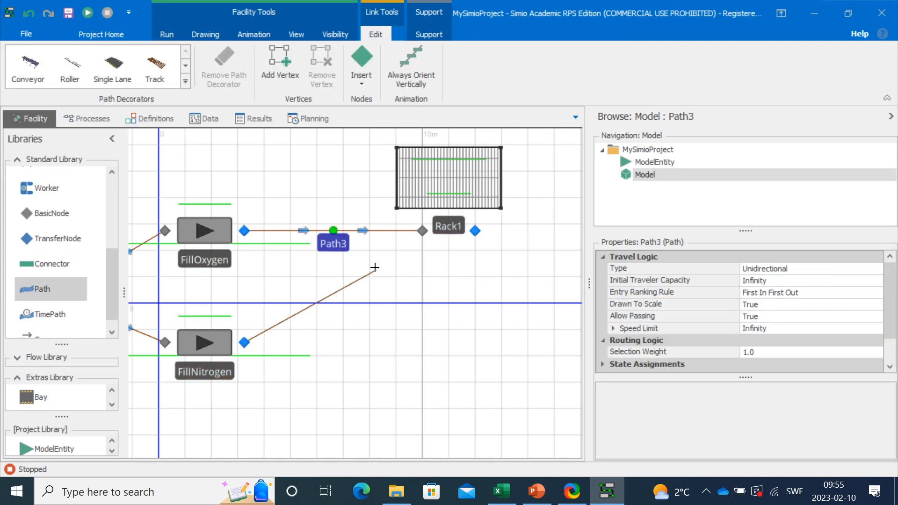
pyautogui.click(422, 231)
pyautogui.click(435, 320)
# - Place a Sink, Sink1, to the right of Rack1
pyautogui.moveTo(486, 342); pyautogui.dragTo(322, 370)
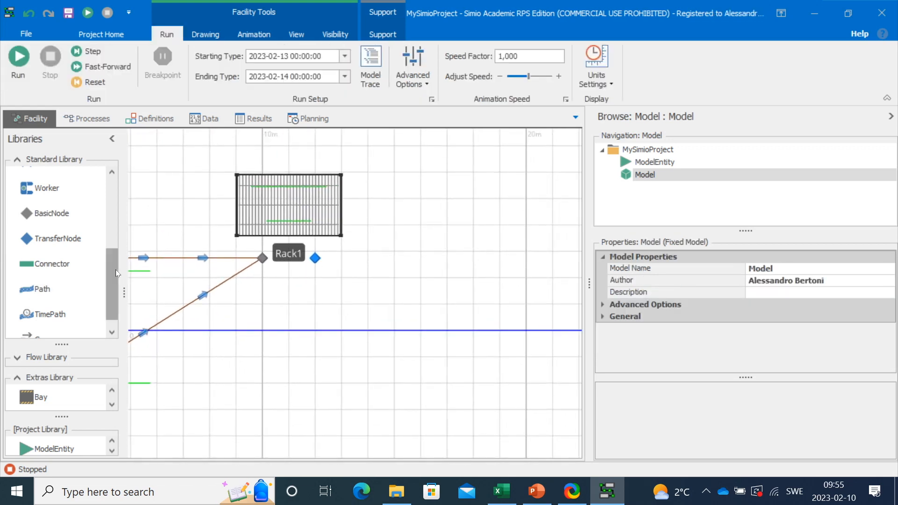
pyautogui.moveTo(116, 269); pyautogui.dragTo(133, 197)
pyautogui.moveTo(39, 206); pyautogui.dragTo(506, 256)
pyautogui.moveTo(114, 243); pyautogui.dragTo(113, 316)
# - Connect Rack1's output to Sink1 with Path5, moving Sink1 so the path runs horizontally
pyautogui.click(42, 281)
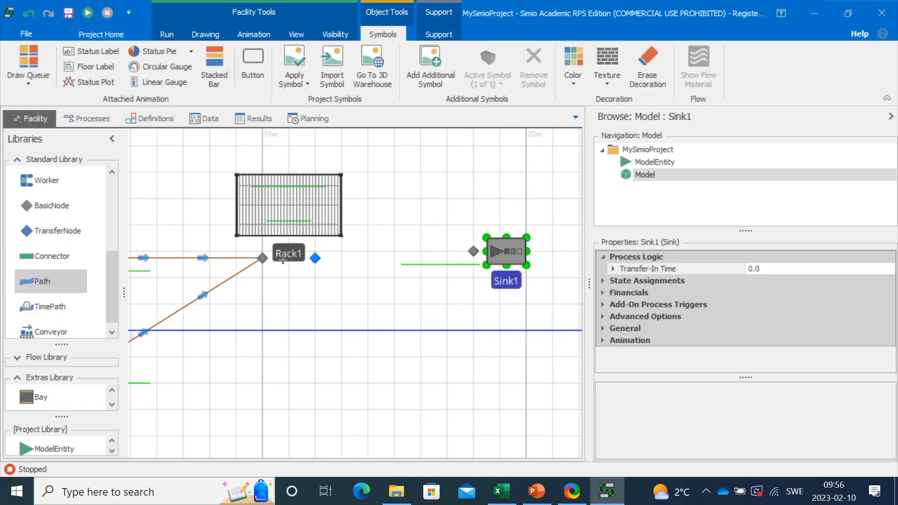
pyautogui.click(315, 258)
pyautogui.click(474, 251)
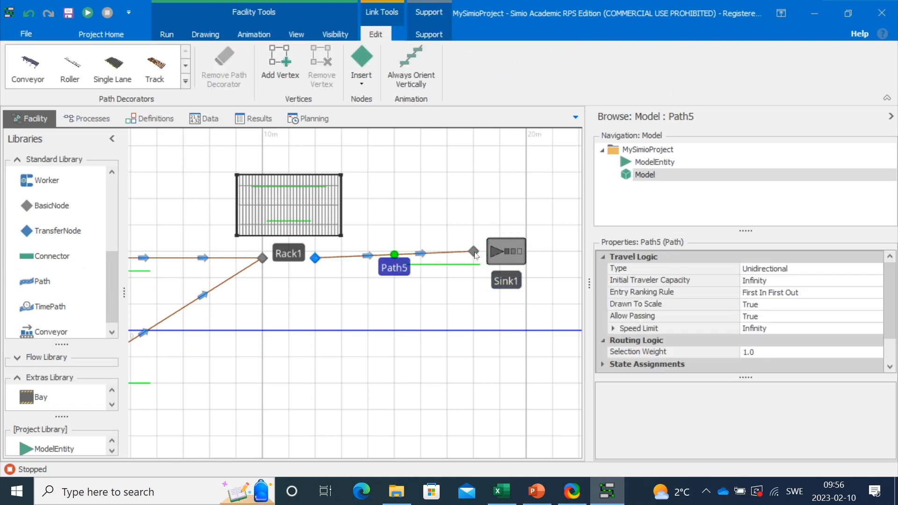
pyautogui.moveTo(512, 253); pyautogui.dragTo(512, 259)
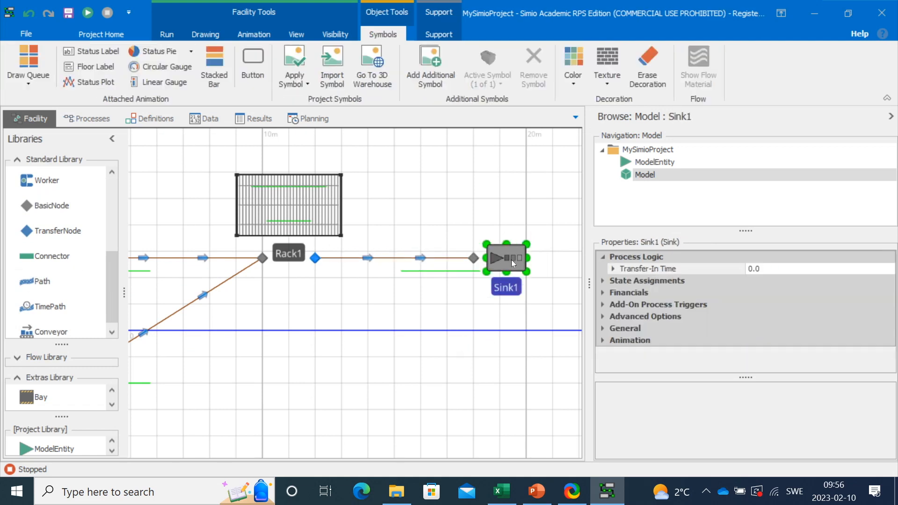
pyautogui.click(434, 363)
pyautogui.moveTo(387, 363); pyautogui.dragTo(495, 331)
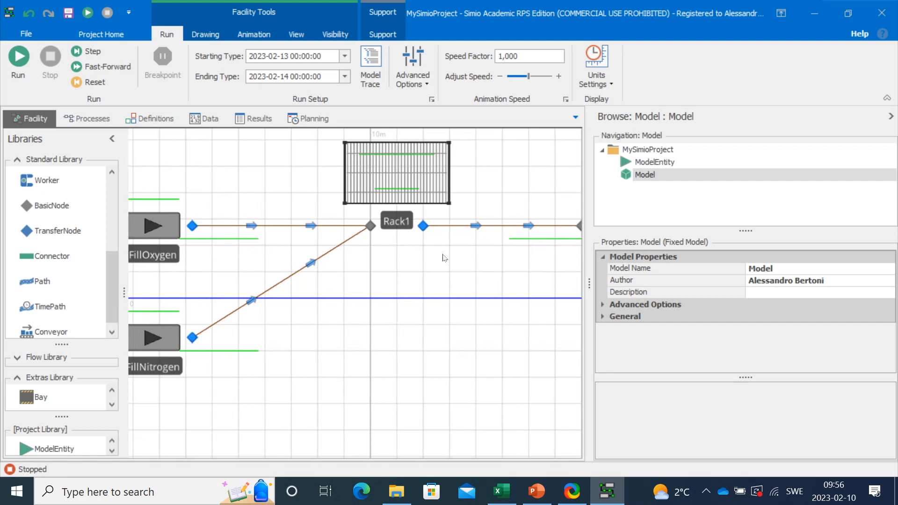
pyautogui.click(396, 222)
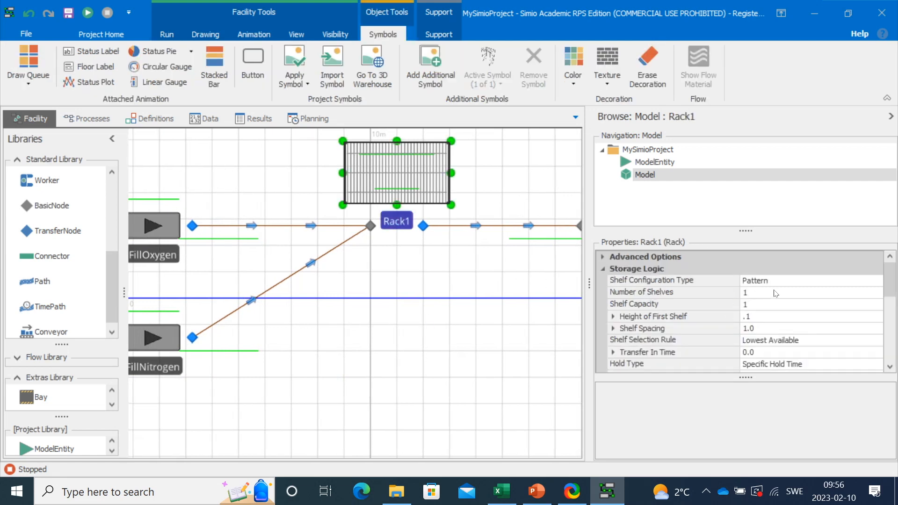
# - Set Rack1's Number of Shelves to 3 and Shelf Capacity to 5
pyautogui.click(757, 291)
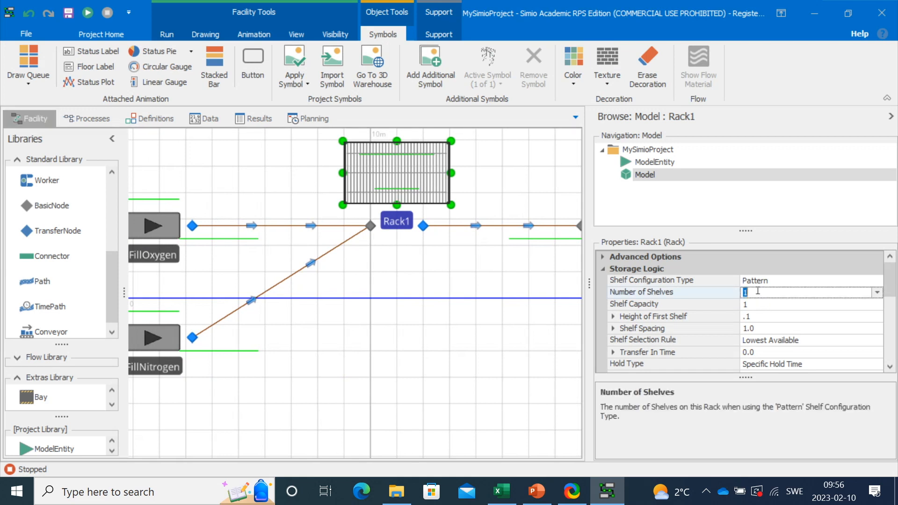
pyautogui.write('3')
pyautogui.click(760, 303)
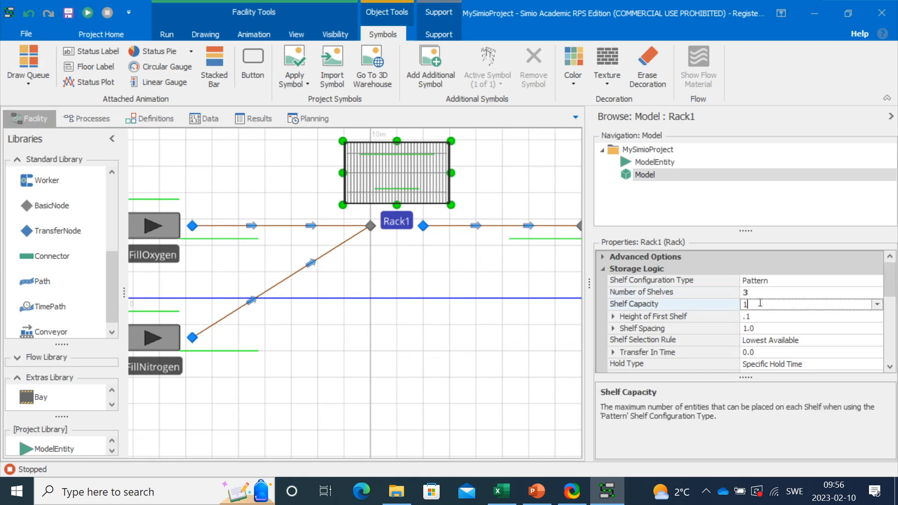
pyautogui.doubleClick(763, 301)
pyautogui.write('5')
pyautogui.scroll(-1, 790, 326)
# - Review the rack's Hold Type choices, then show the Model's Definitions States list
pyautogui.click(817, 325)
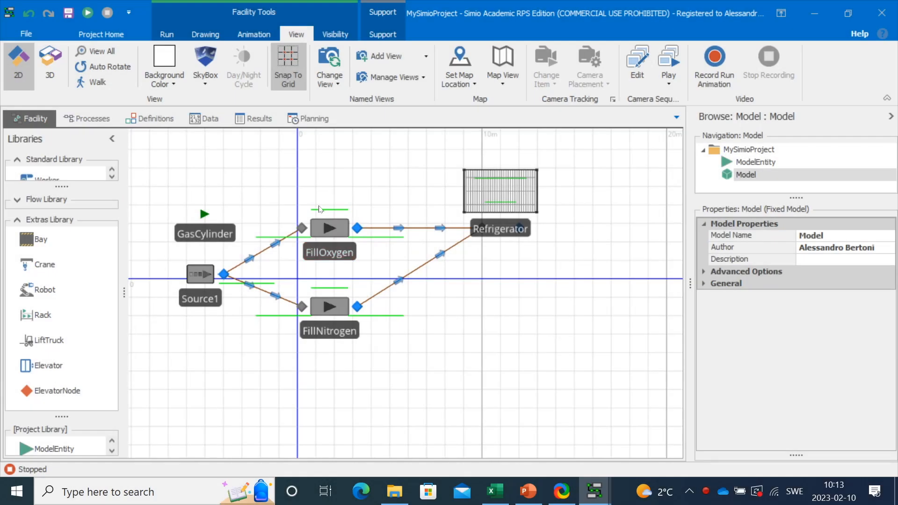
pyautogui.scroll(2, 311, 222)
pyautogui.click(341, 230)
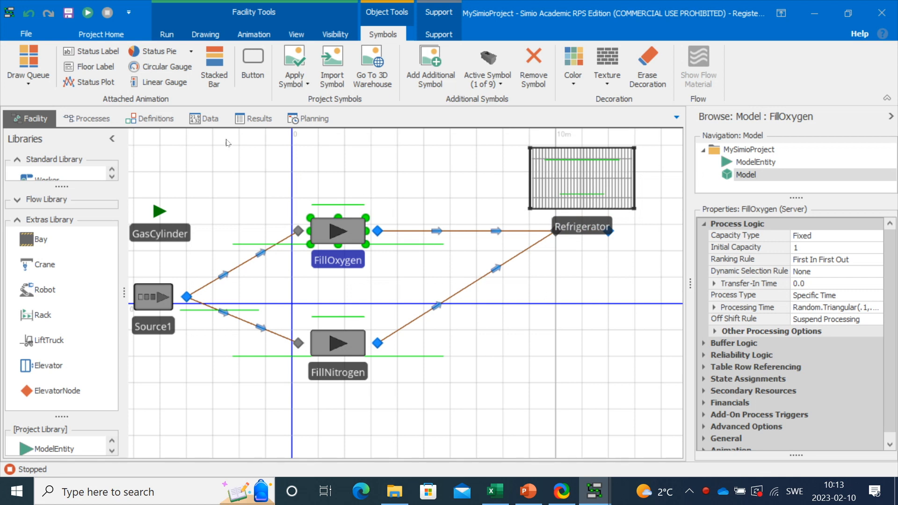
pyautogui.click(171, 122)
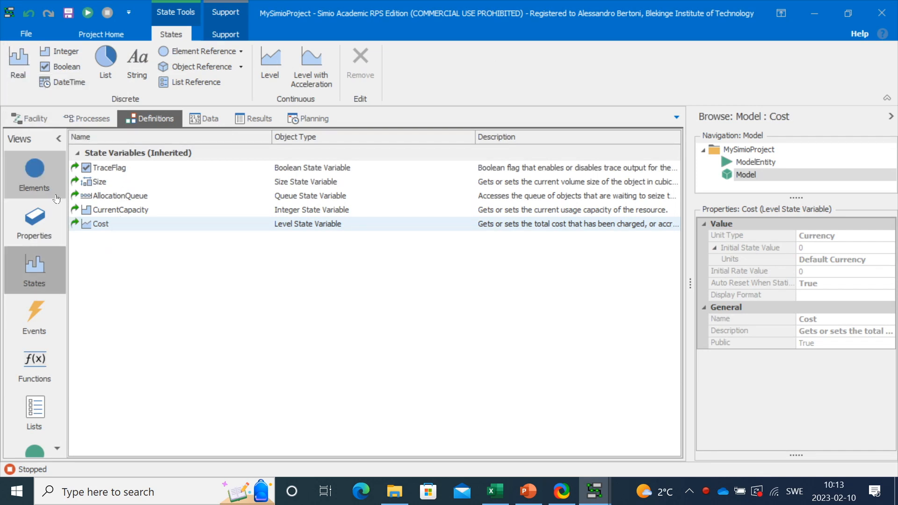
# - Return to the Facility view and run the simulation
pyautogui.click(42, 121)
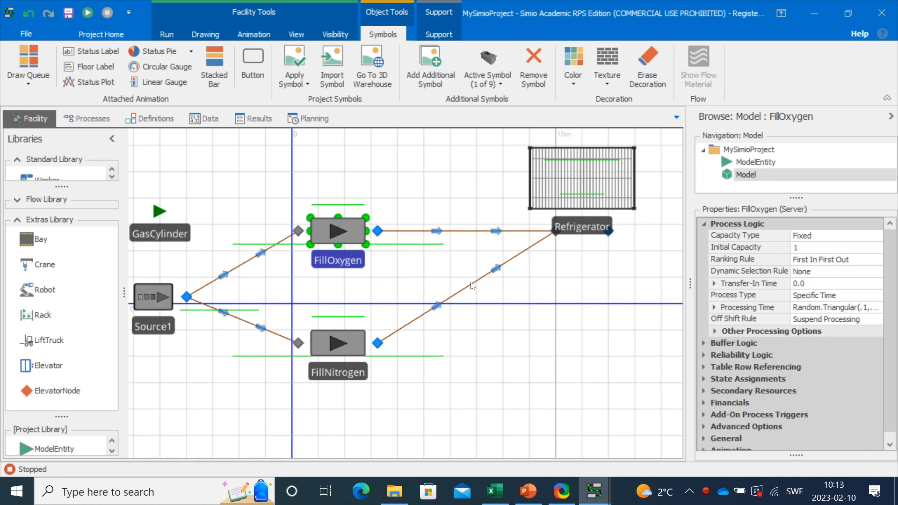
pyautogui.click(89, 14)
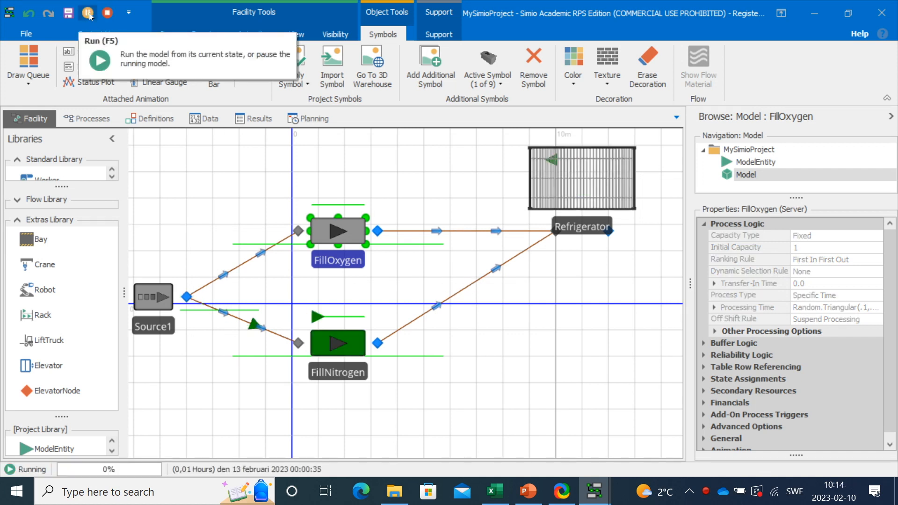
# - Pause the simulation at about 1:06 with cylinders stored in the Refrigerator
pyautogui.click(89, 13)
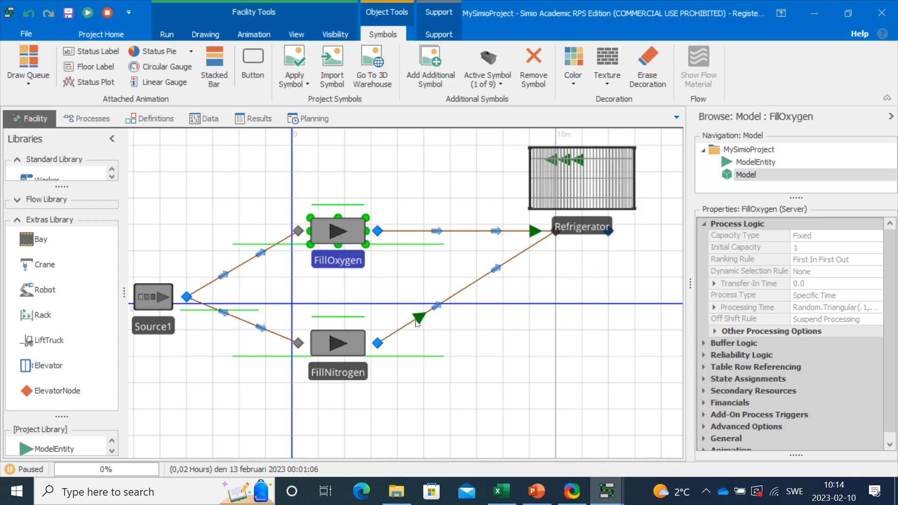
pyautogui.click(539, 332)
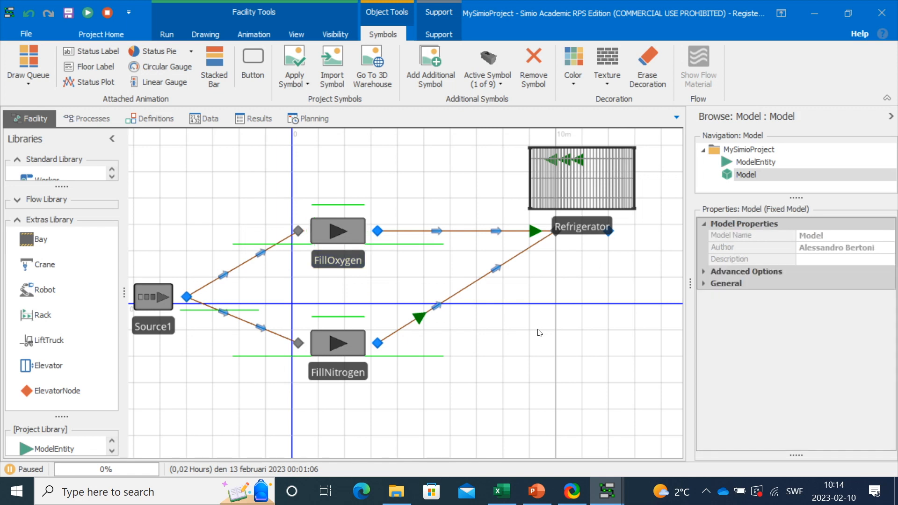
pyautogui.click(776, 159)
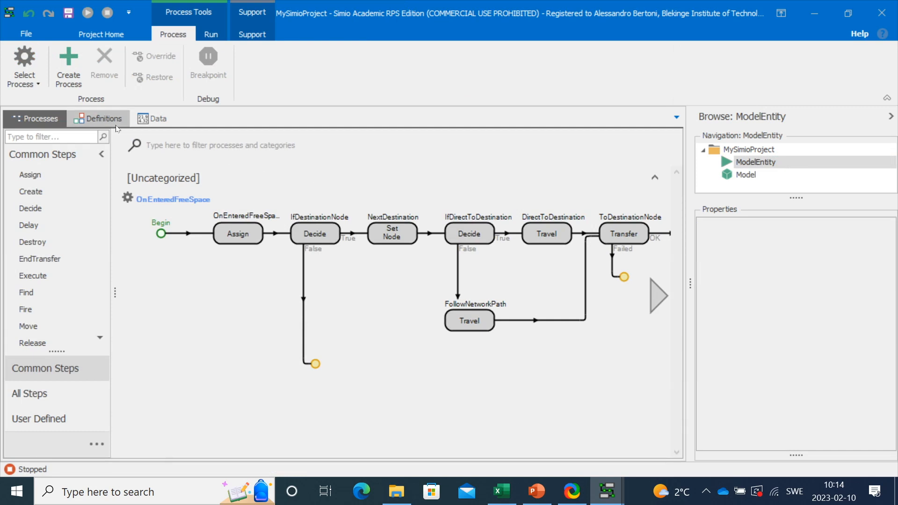
pyautogui.click(99, 119)
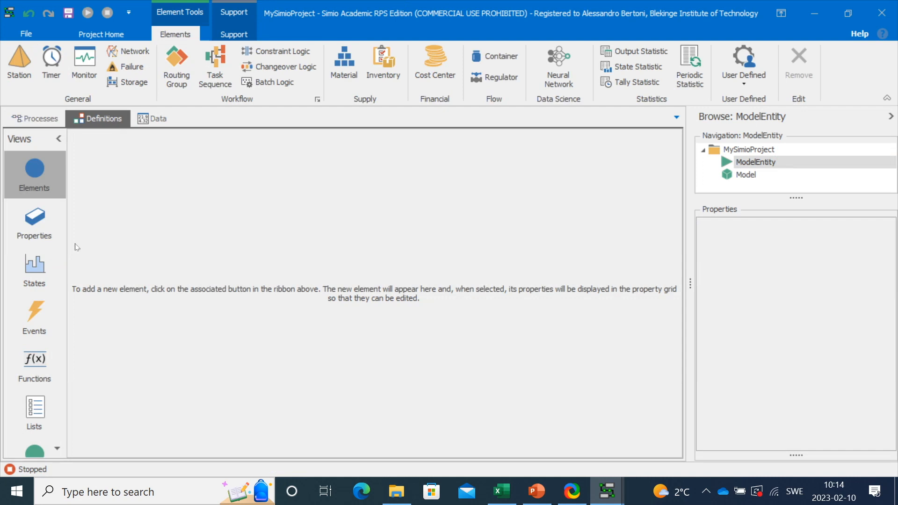
pyautogui.click(40, 271)
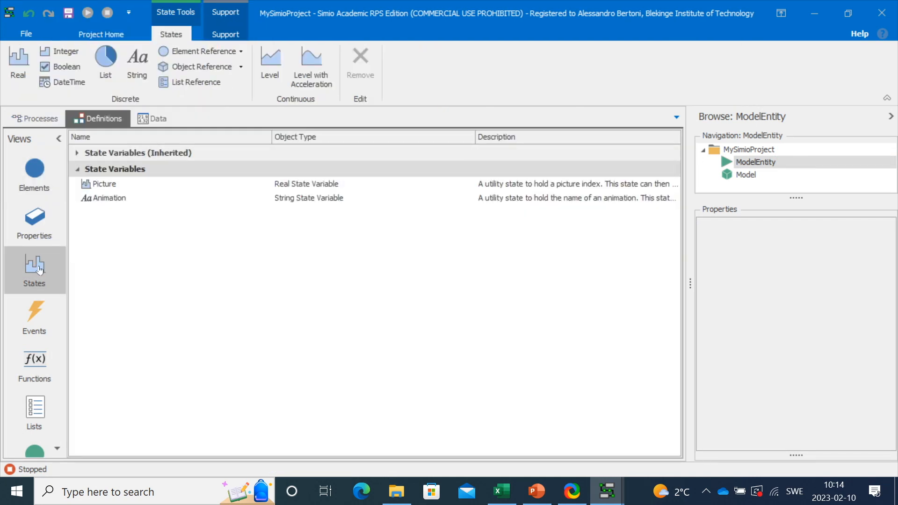
pyautogui.click(70, 55)
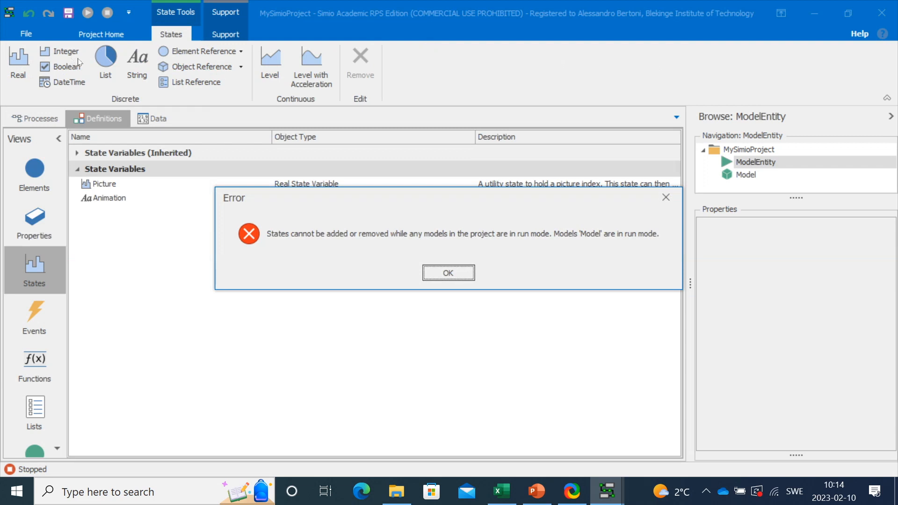
pyautogui.click(451, 277)
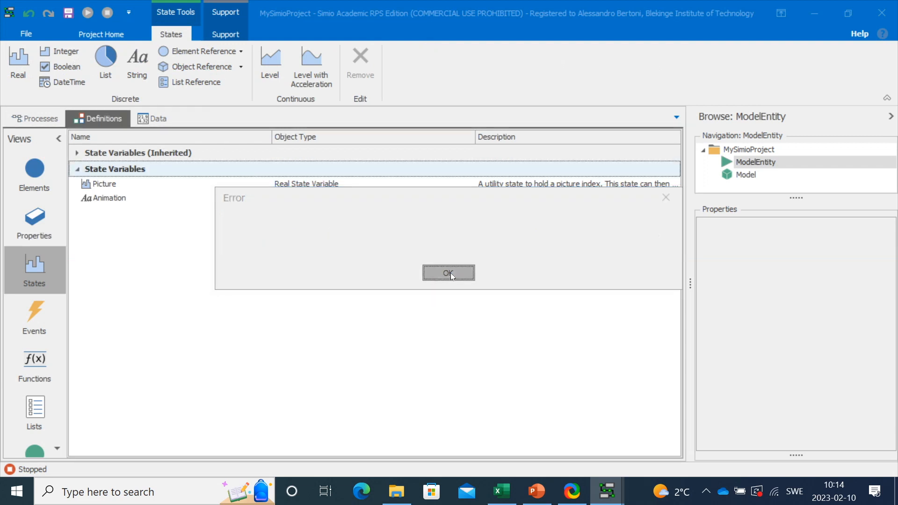
pyautogui.click(749, 175)
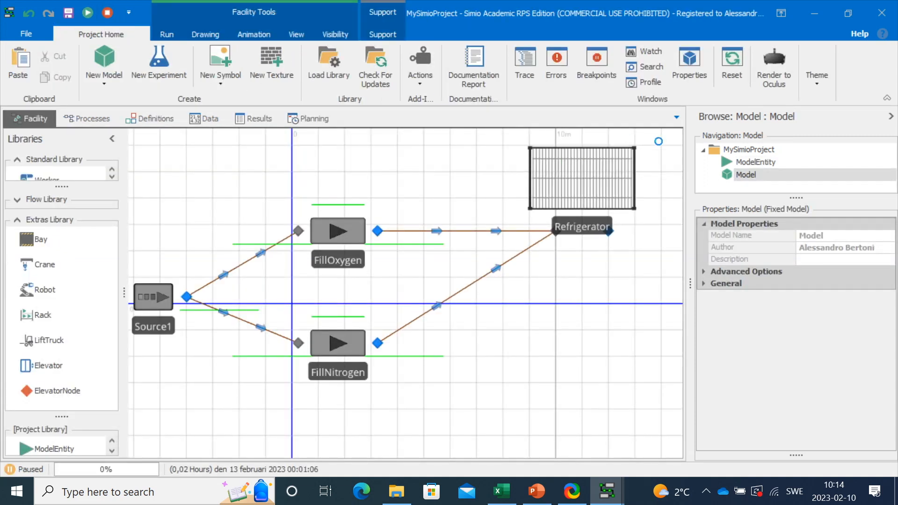
pyautogui.click(728, 162)
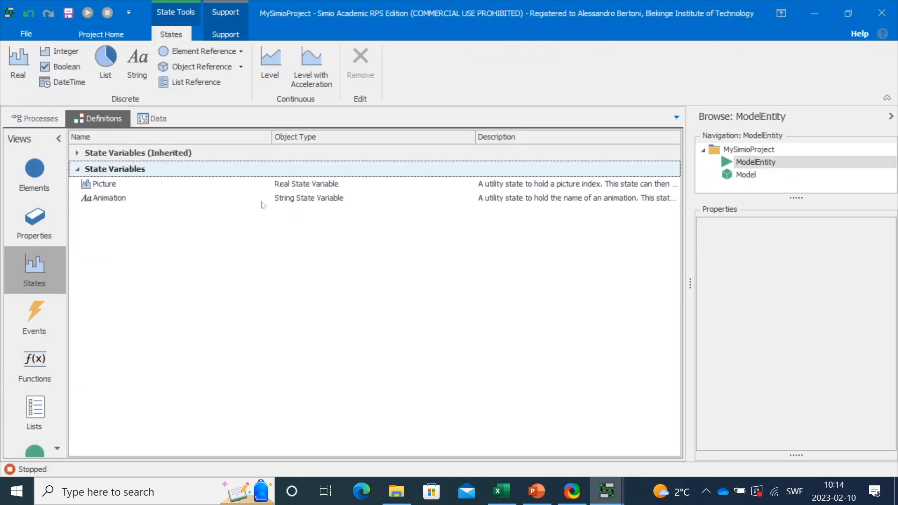
# - Add an integer state named GasType to ModelEntity, then return to the Model
pyautogui.click(59, 52)
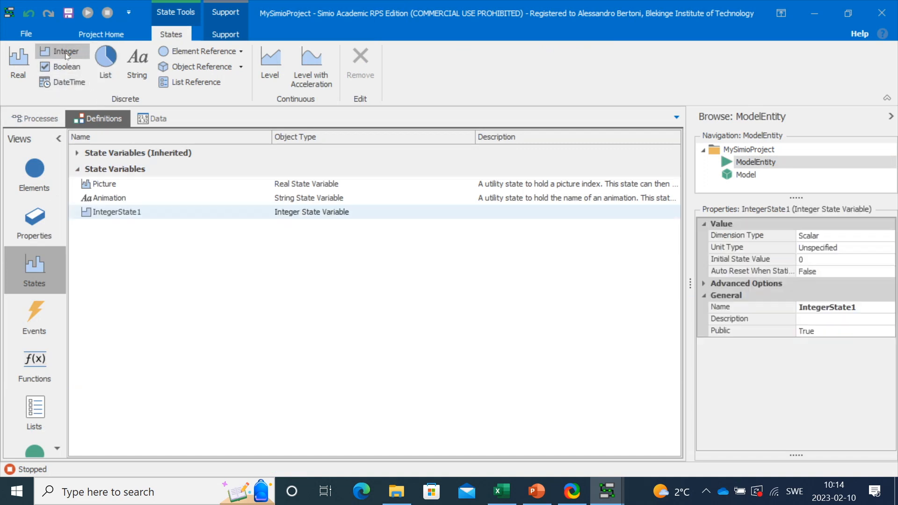
pyautogui.click(861, 308)
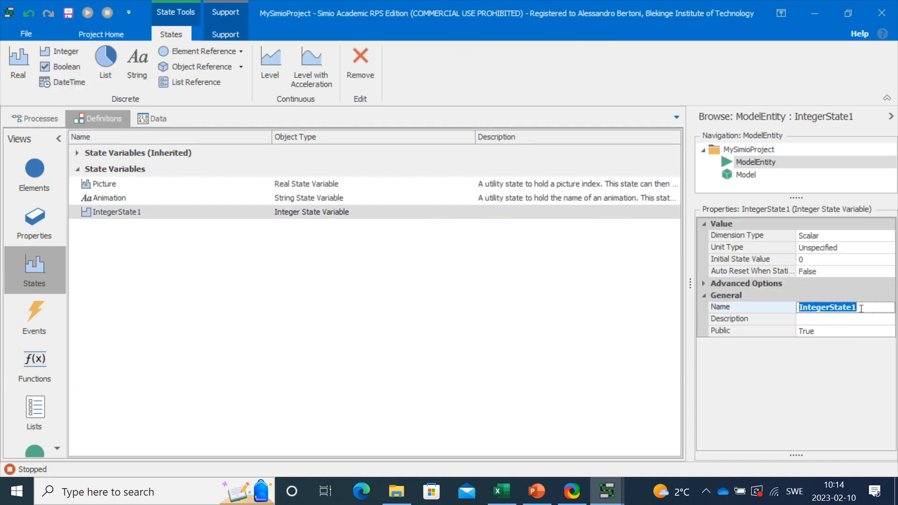
pyautogui.write('GasType')
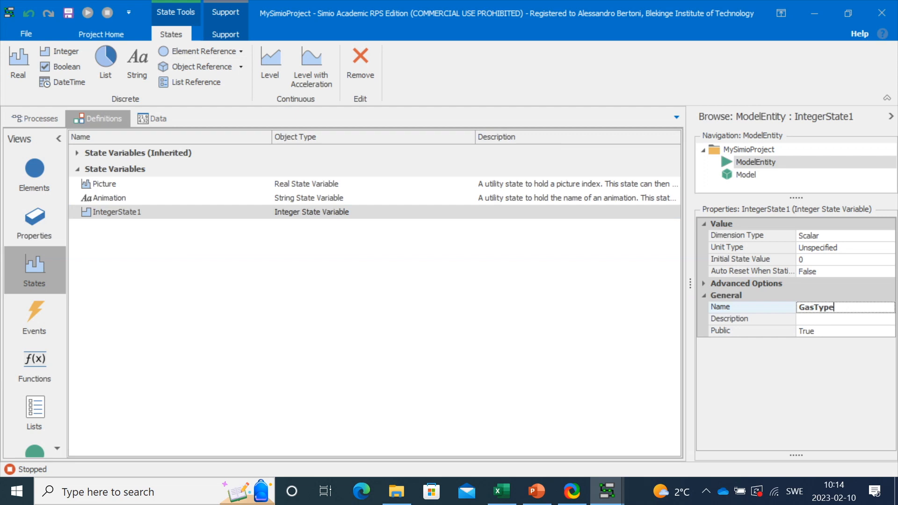
pyautogui.click(592, 369)
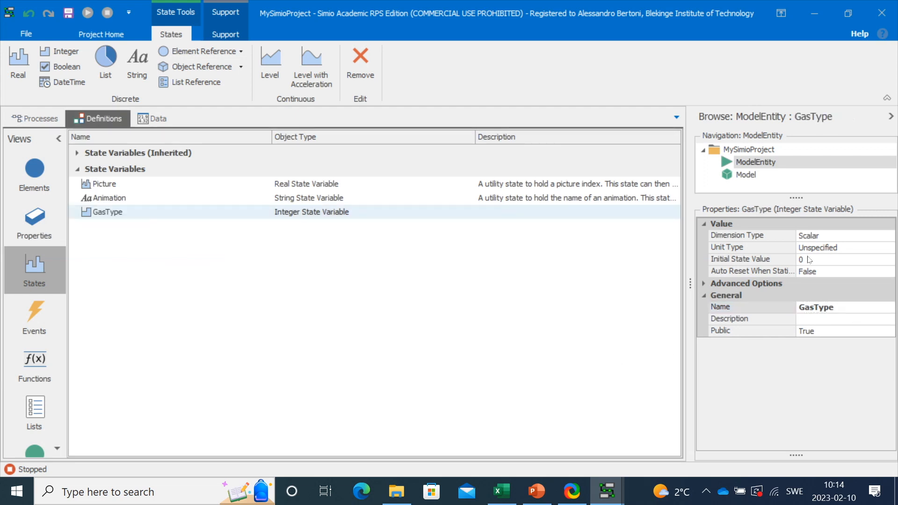
pyautogui.click(757, 176)
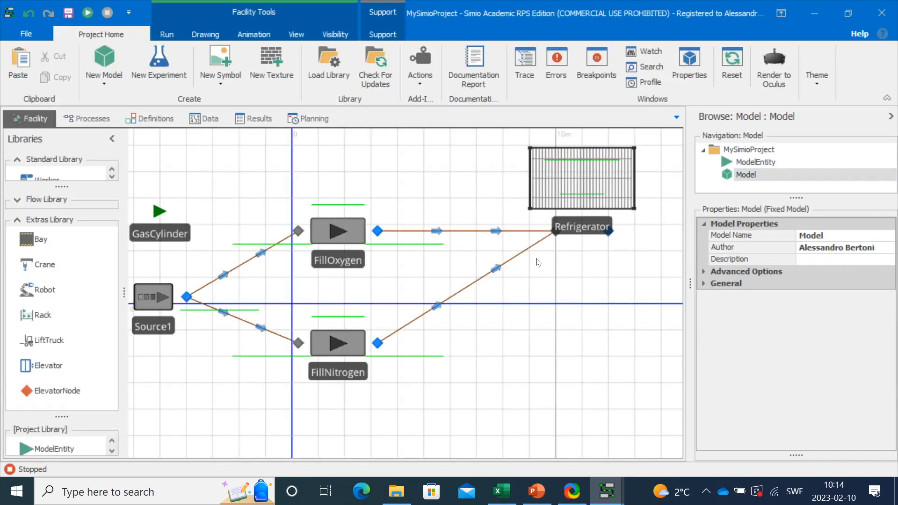
# - Open FillOxygen's After Processing state assignments editor and add a new row
pyautogui.click(333, 235)
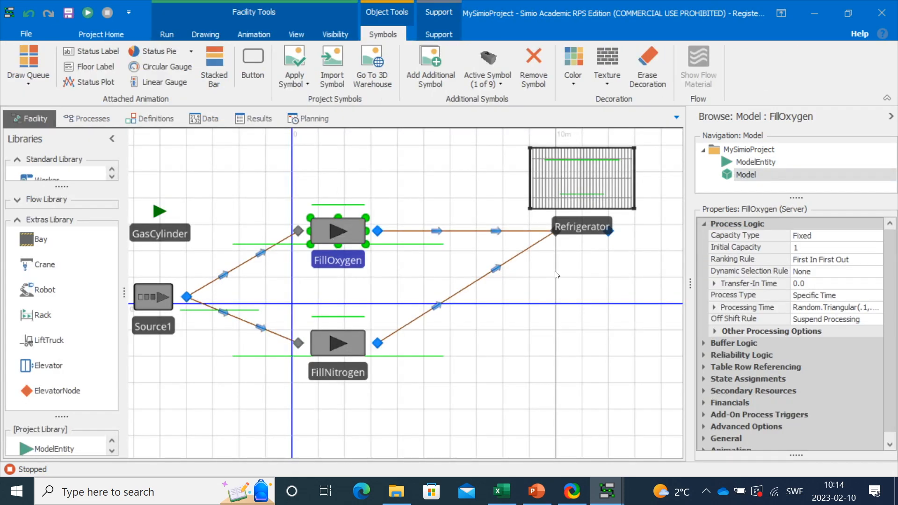
pyautogui.moveTo(687, 284); pyautogui.dragTo(654, 284)
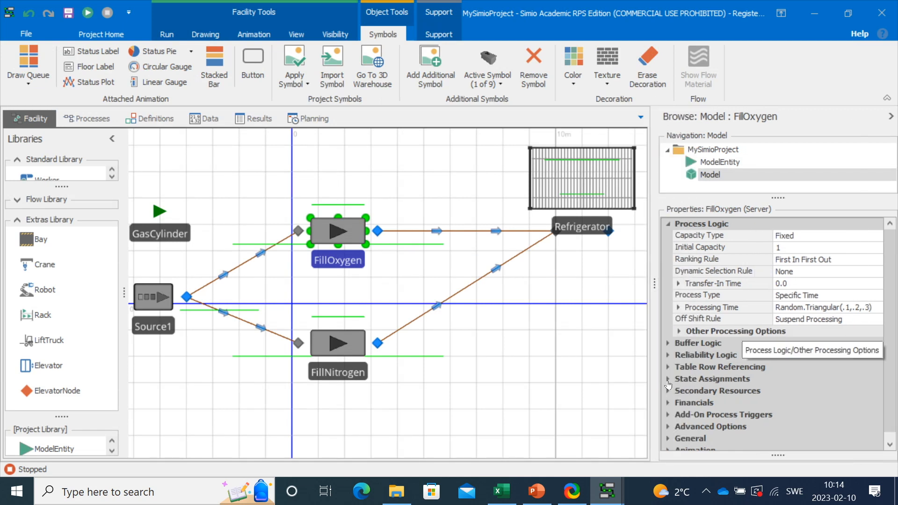
pyautogui.doubleClick(690, 379)
pyautogui.scroll(-1, 760, 381)
pyautogui.click(820, 337)
pyautogui.click(877, 336)
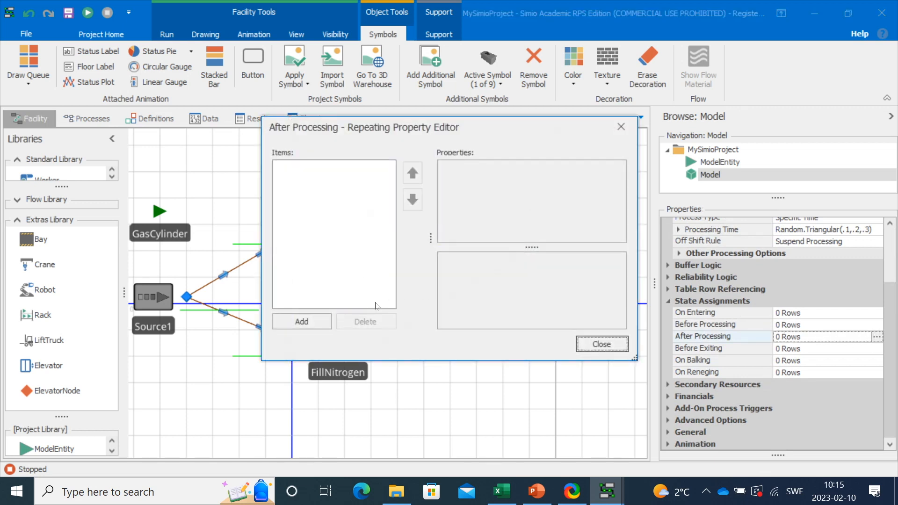
pyautogui.click(301, 322)
# - Make the assignment set ModelEntity.GasType to 1, then close the editor
pyautogui.click(563, 182)
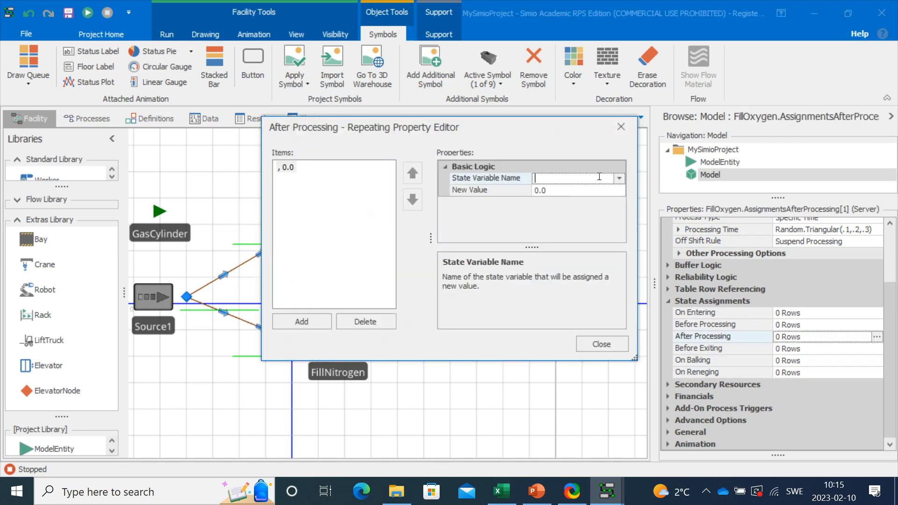
pyautogui.click(619, 179)
pyautogui.moveTo(670, 269); pyautogui.dragTo(839, 423)
pyautogui.moveTo(840, 218); pyautogui.dragTo(833, 292)
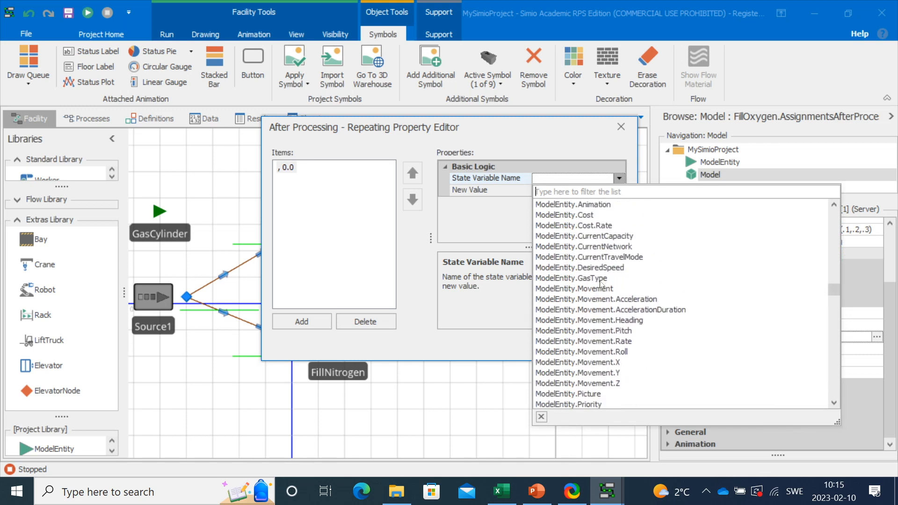
pyautogui.click(602, 280)
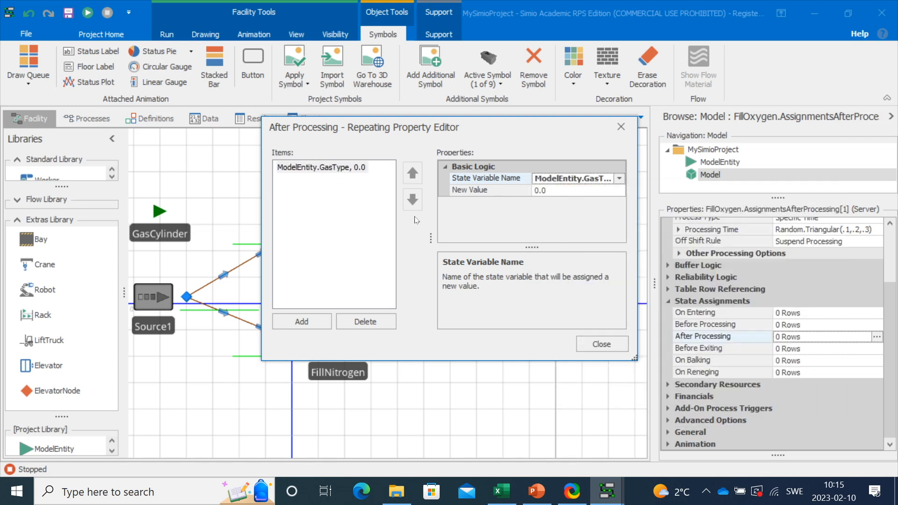
pyautogui.moveTo(439, 241); pyautogui.dragTo(389, 239)
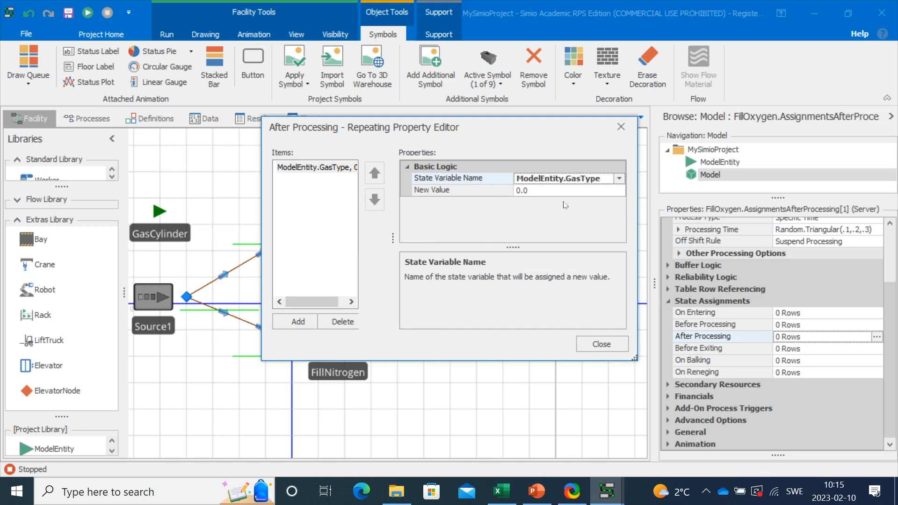
pyautogui.click(576, 189)
pyautogui.write('1')
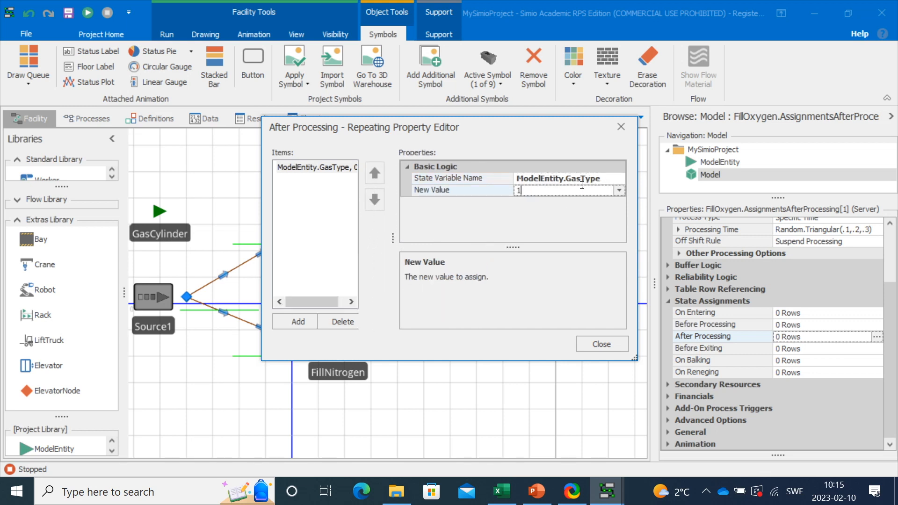
pyautogui.click(609, 177)
pyautogui.click(526, 178)
pyautogui.hotkey('ctrl', 'c')
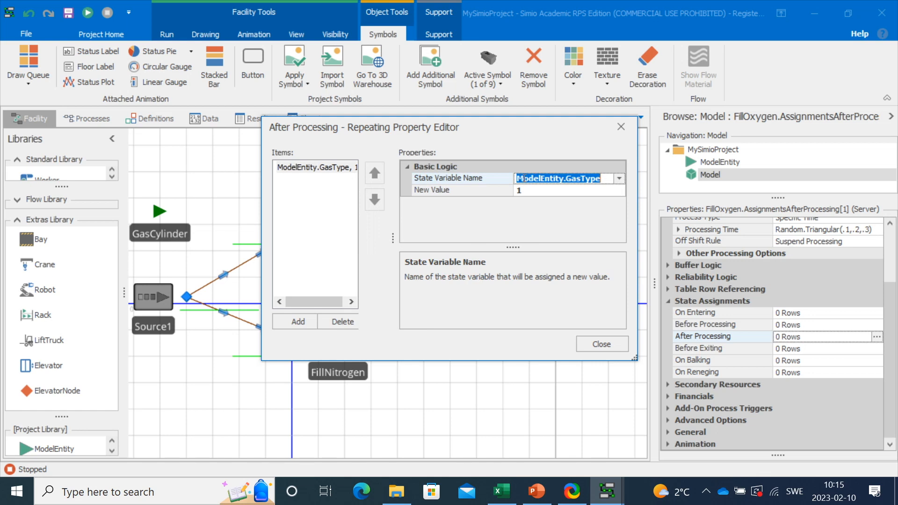
pyautogui.click(615, 345)
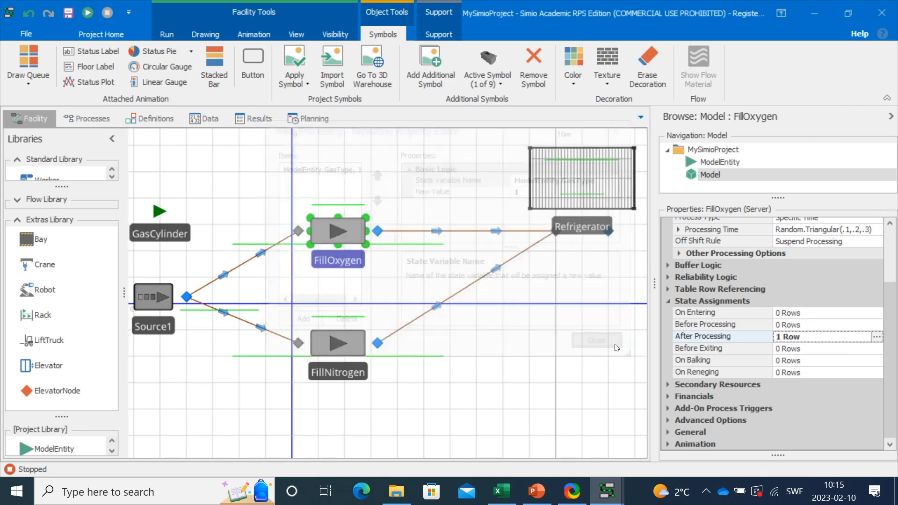
pyautogui.click(563, 410)
# - Open FillNitrogen's After Processing state assignments editor and add a new row
pyautogui.click(337, 344)
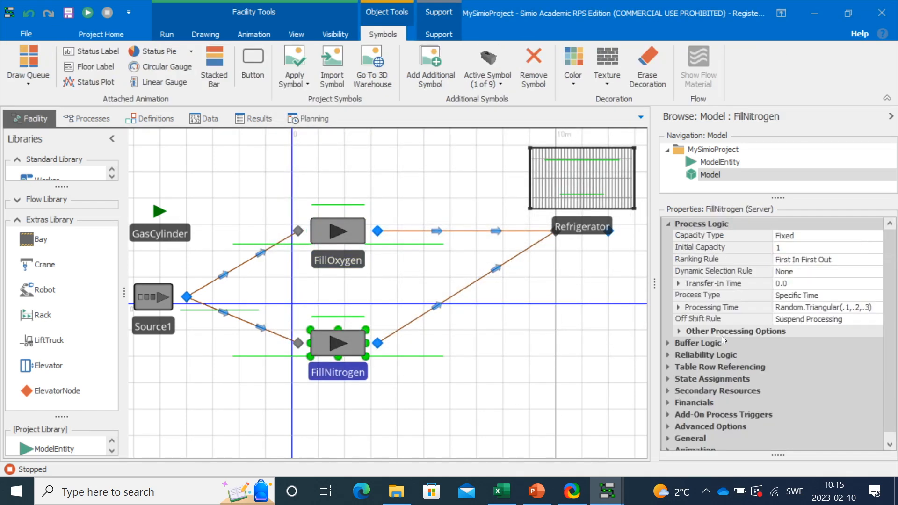
pyautogui.click(668, 392)
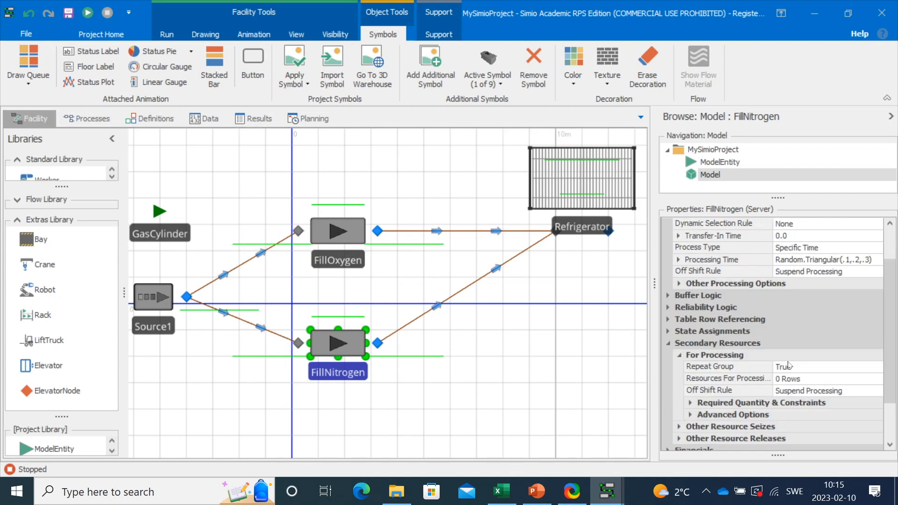
pyautogui.click(668, 331)
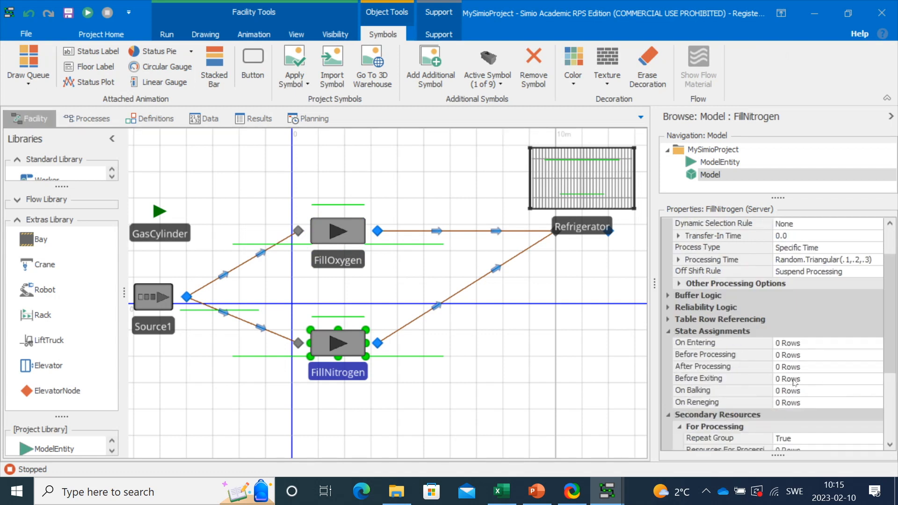
pyautogui.click(821, 370)
pyautogui.click(877, 367)
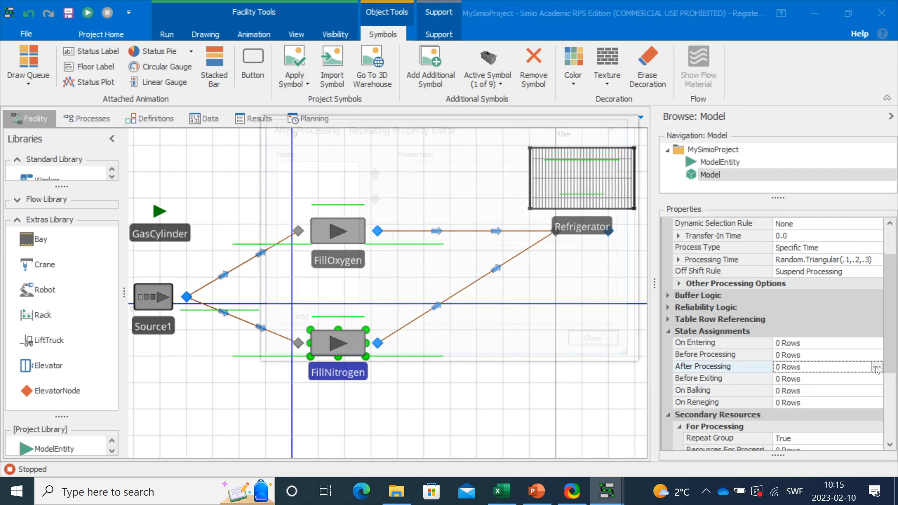
pyautogui.click(298, 321)
# - Make the assignment set ModelEntity.GasType to 2, then close the editor
pyautogui.click(545, 180)
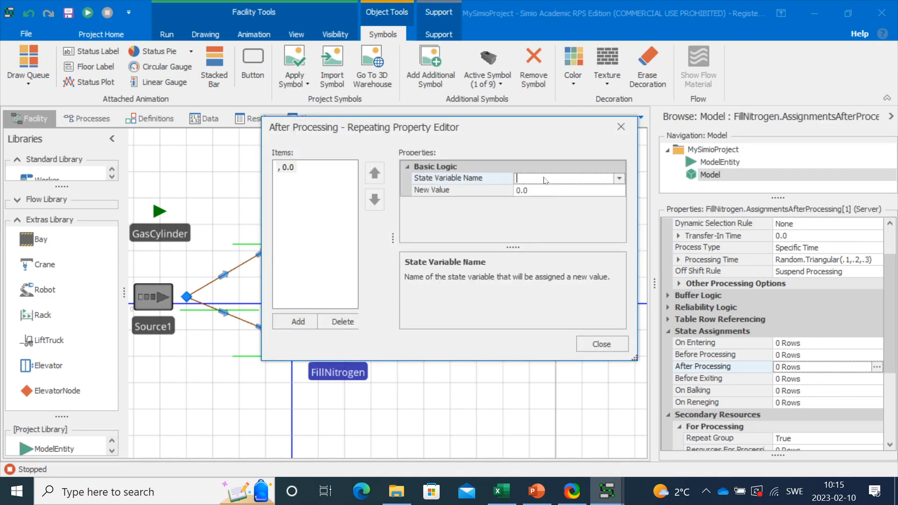
pyautogui.hotkey('ctrl', 'v')
pyautogui.click(537, 189)
pyautogui.write('2')
pyautogui.press('Return')
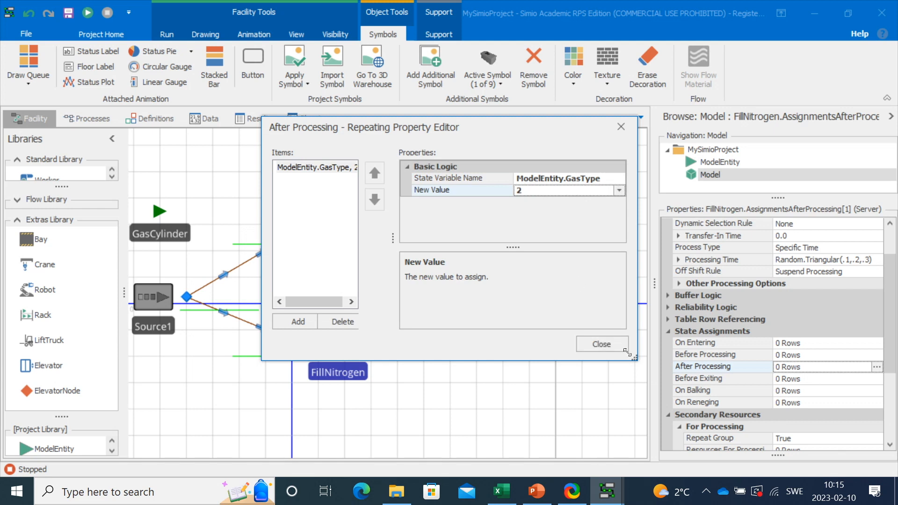
pyautogui.click(601, 345)
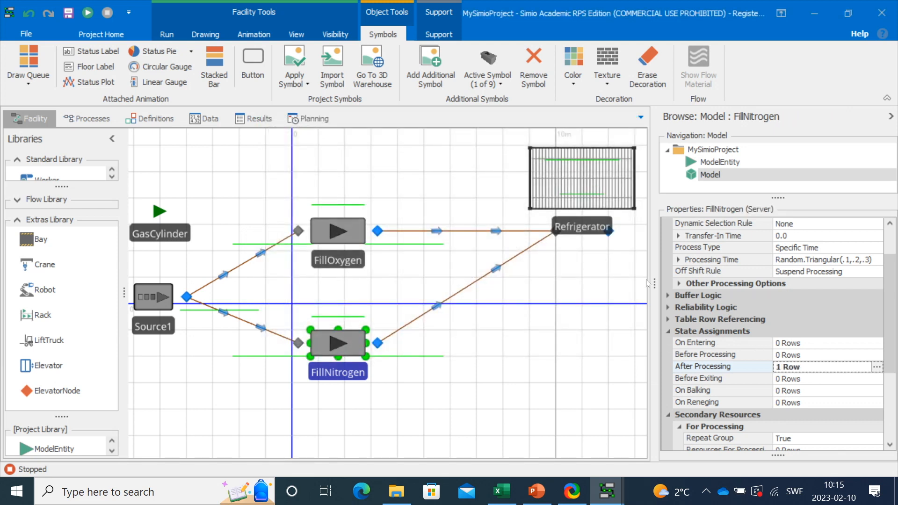
pyautogui.moveTo(649, 277); pyautogui.dragTo(666, 281)
pyautogui.click(616, 310)
# - Set GasCylinder's Dynamic Label Text to ModelEntity.GasType, keeping the draw type Single
pyautogui.moveTo(598, 289)
pyautogui.mouseDown()
pyautogui.moveTo(595, 262)
pyautogui.moveTo(599, 285)
pyautogui.mouseUp()
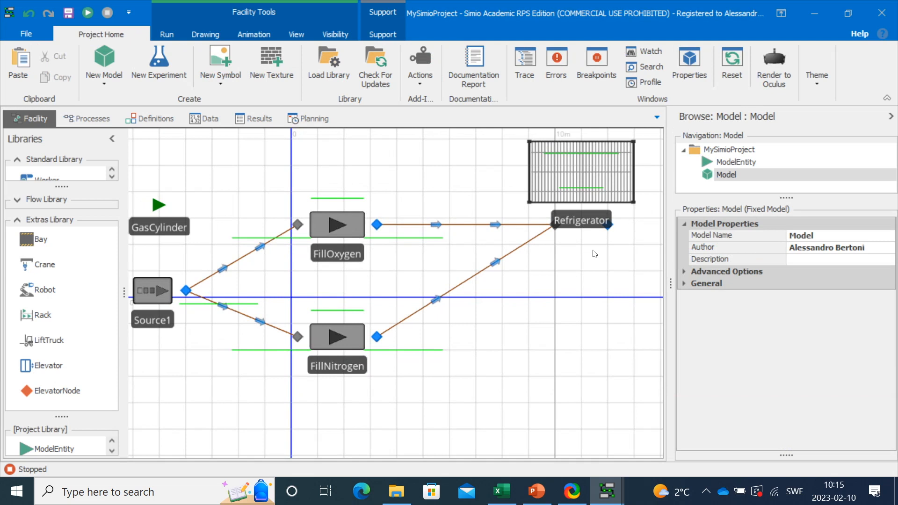
pyautogui.click(161, 219)
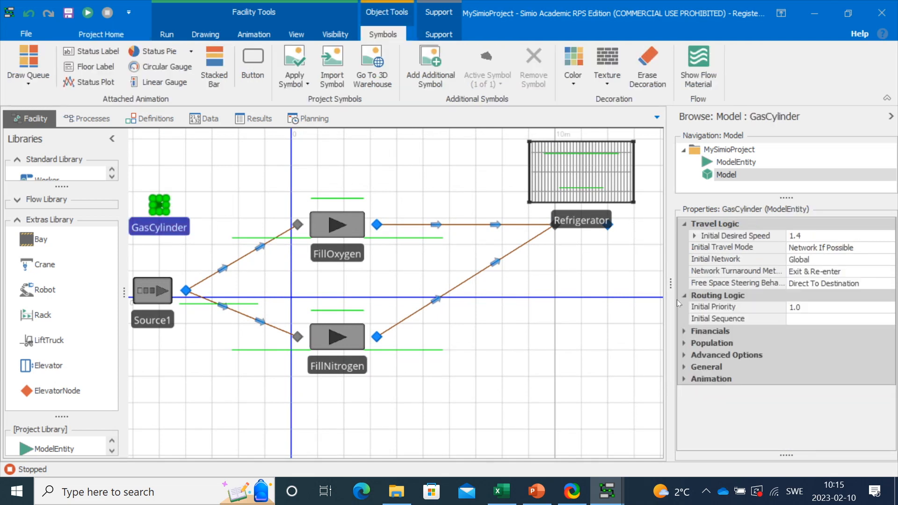
pyautogui.click(684, 379)
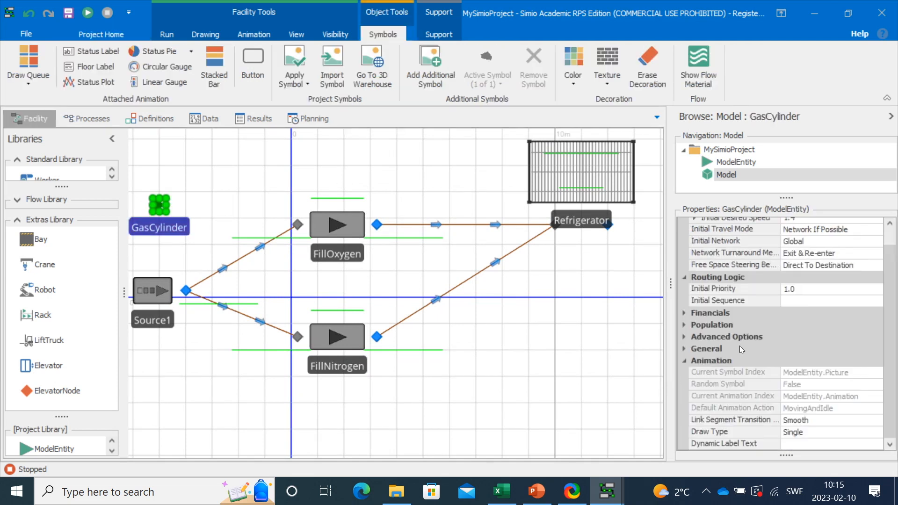
pyautogui.click(803, 443)
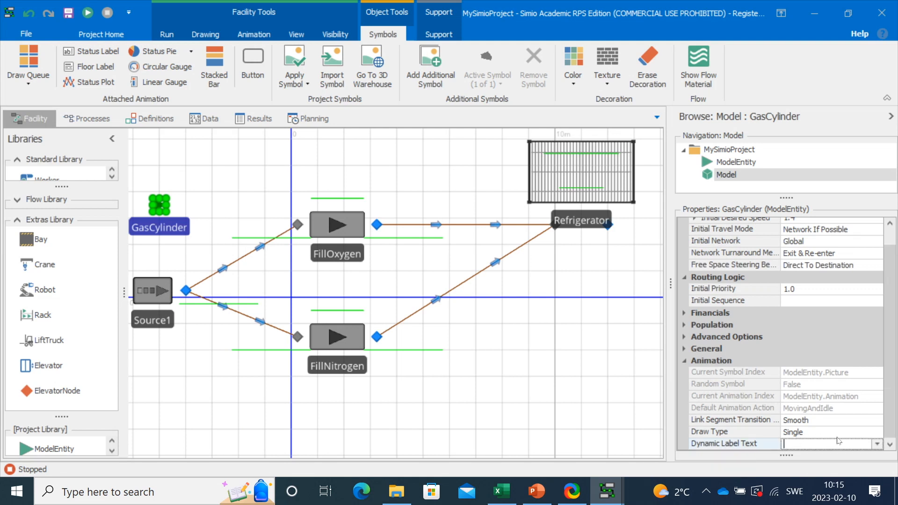
pyautogui.hotkey('ctrl', 'v')
pyautogui.click(861, 435)
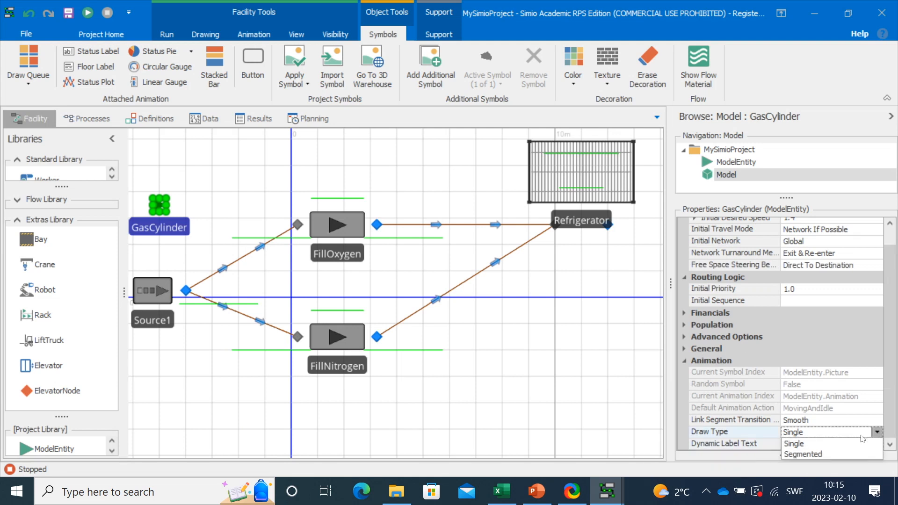
pyautogui.click(846, 416)
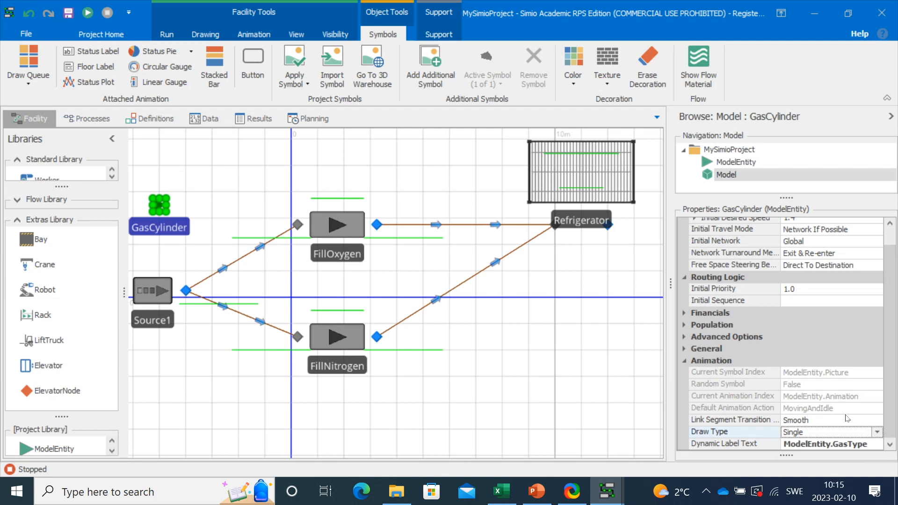
pyautogui.click(609, 409)
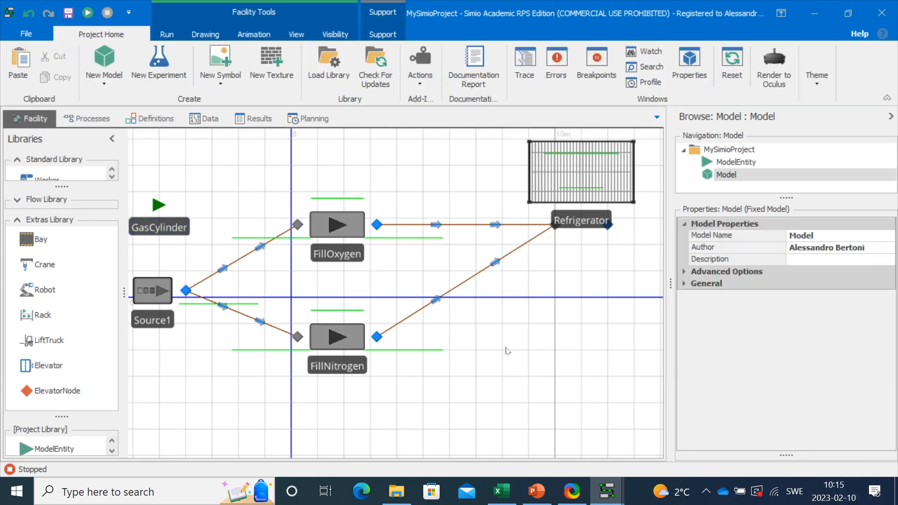
# - Run the simulation to check the gas-type labels, then stop it
pyautogui.click(87, 18)
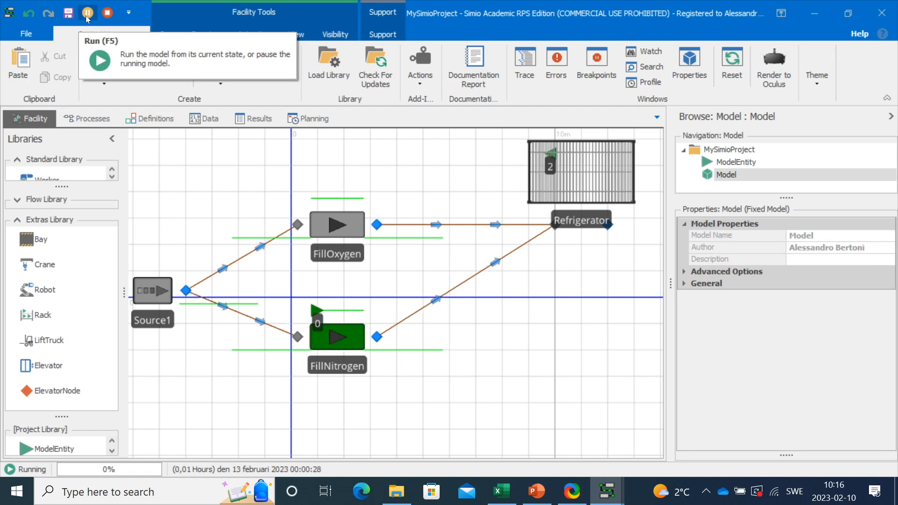
pyautogui.click(166, 34)
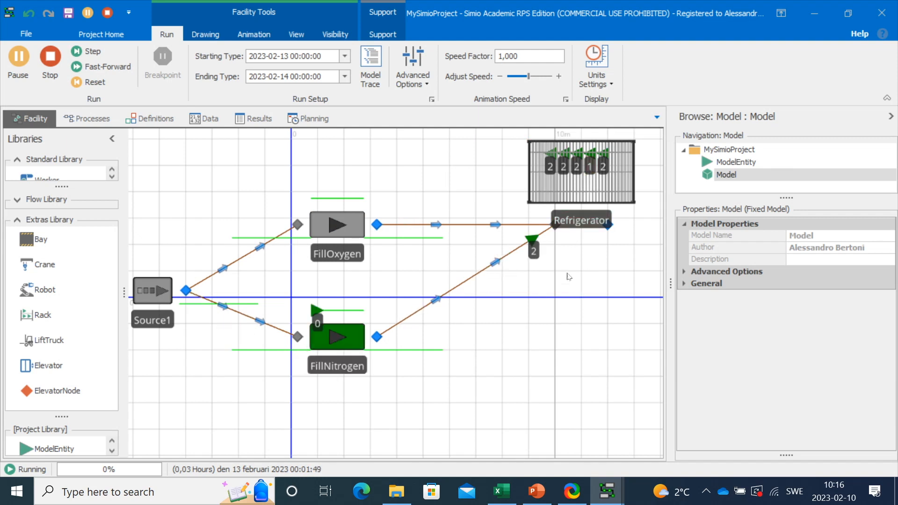
pyautogui.click(49, 63)
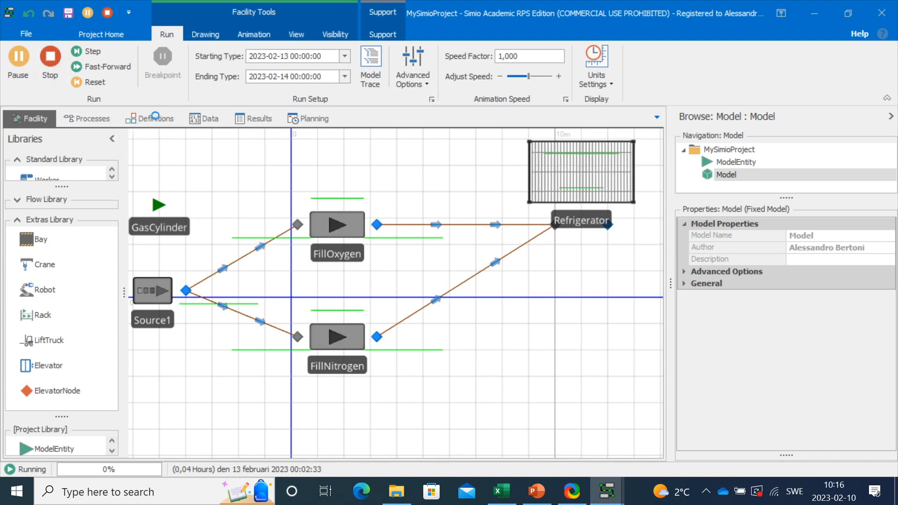
# - Create LookupTable1 with rows X 1 → Y 5 and X 2 → Y 7
pyautogui.click(209, 120)
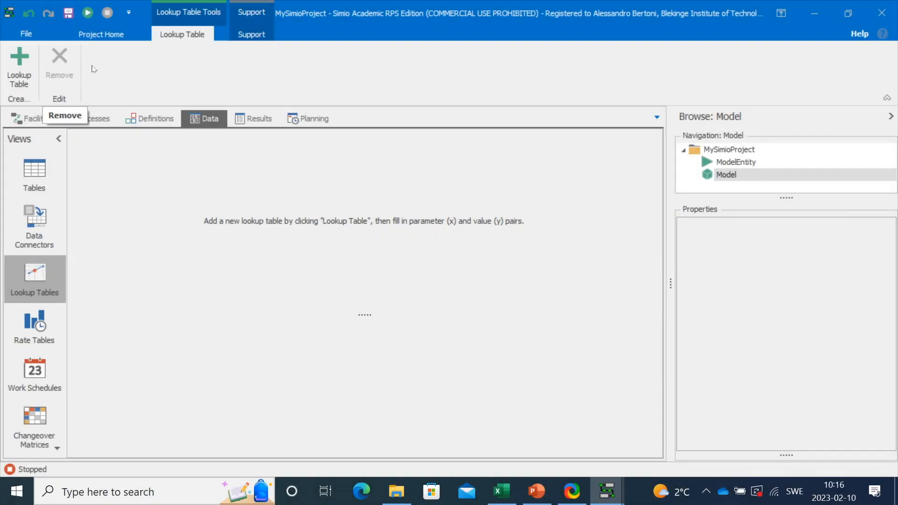
pyautogui.click(29, 72)
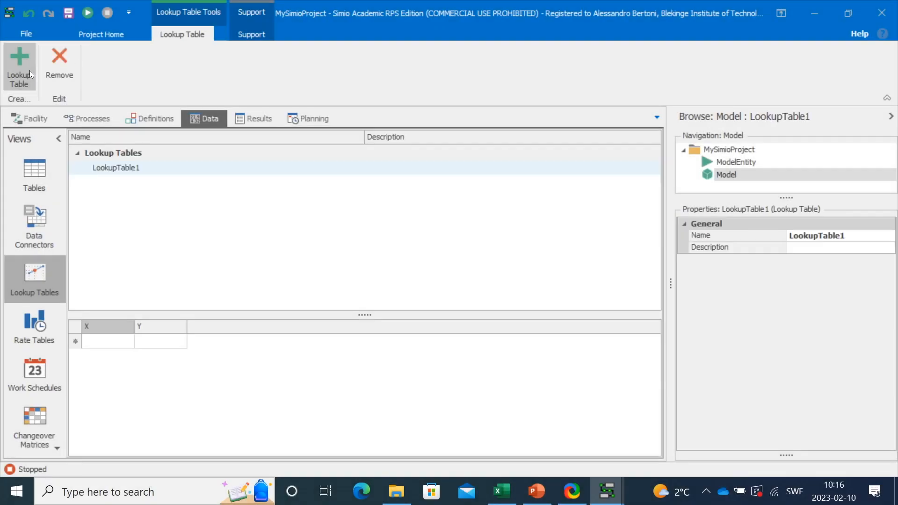
pyautogui.click(124, 342)
pyautogui.write('1')
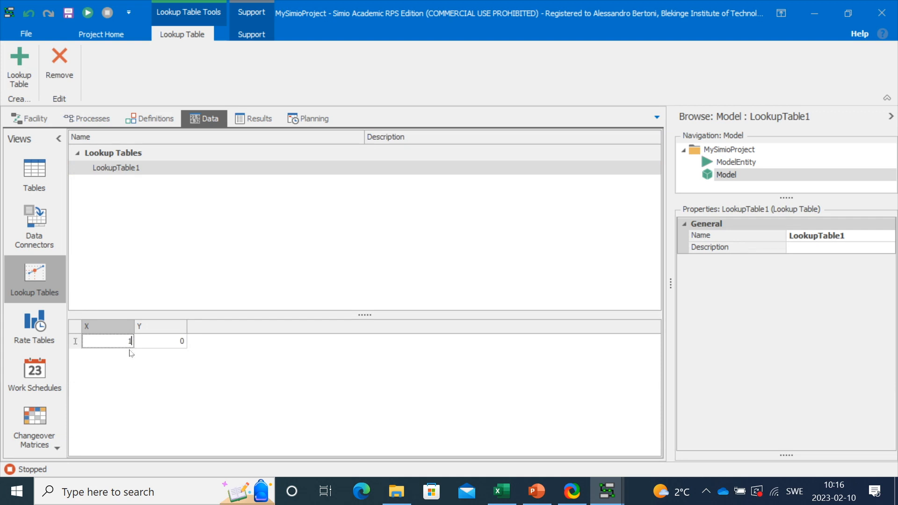
pyautogui.click(177, 340)
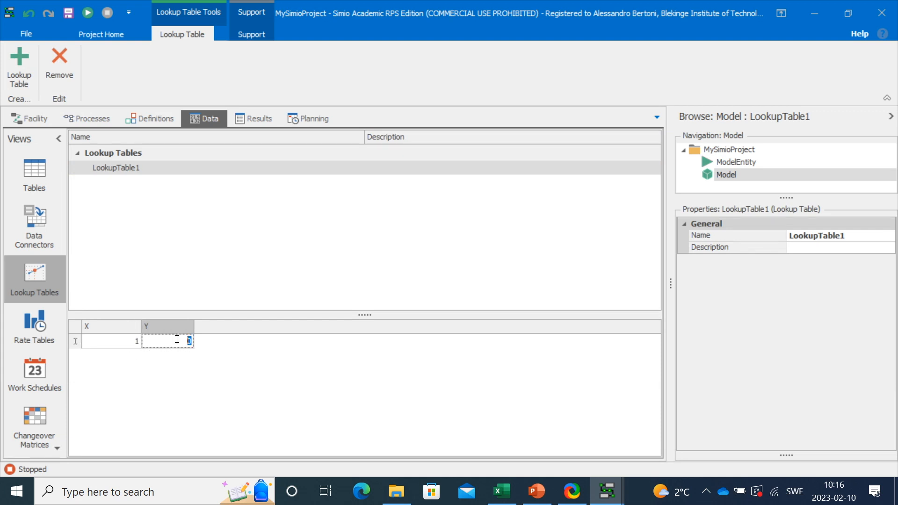
pyautogui.write('5')
pyautogui.press('Return')
pyautogui.click(135, 356)
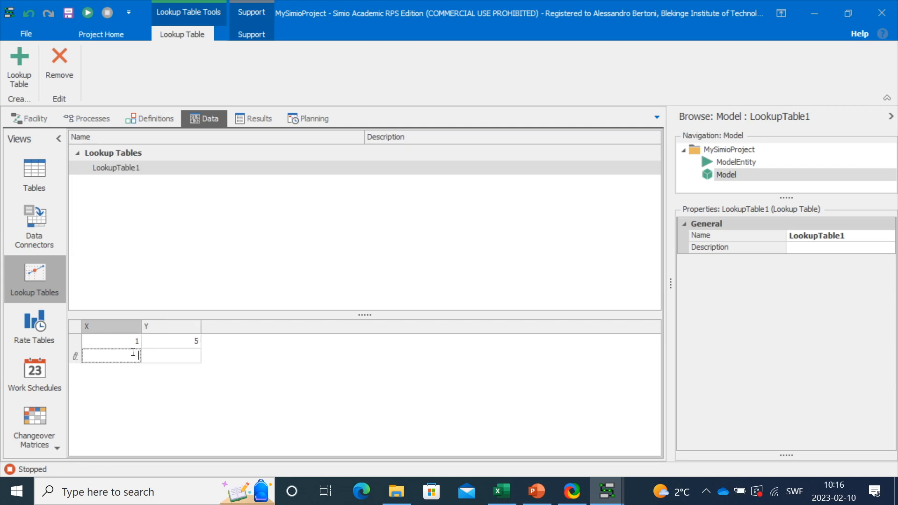
pyautogui.write('2')
pyautogui.click(197, 357)
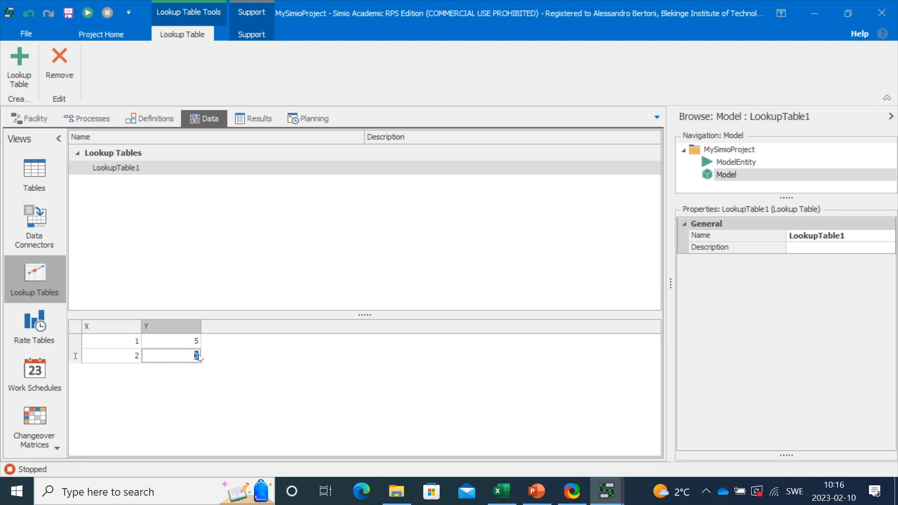
pyautogui.write('7')
pyautogui.click(253, 371)
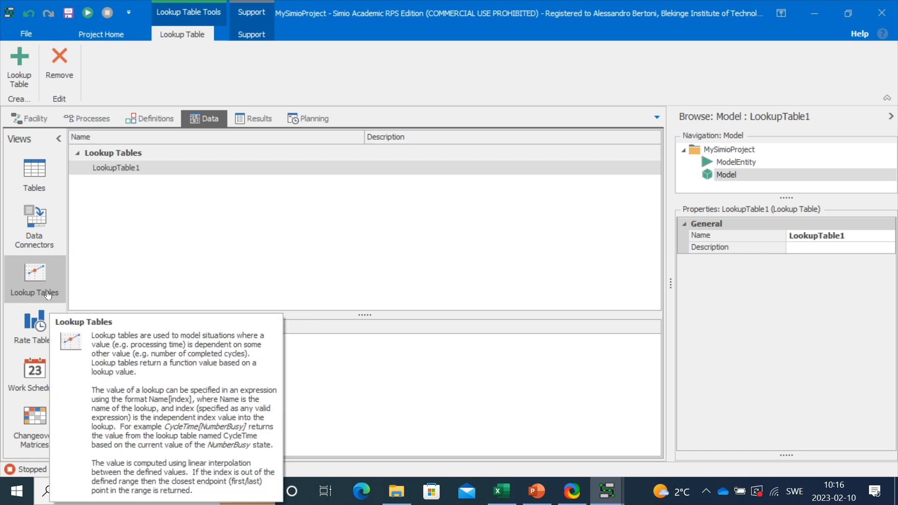
# - Return to the Facility layout and select the Refrigerator
pyautogui.click(45, 119)
pyautogui.moveTo(604, 295); pyautogui.dragTo(466, 299)
pyautogui.click(442, 232)
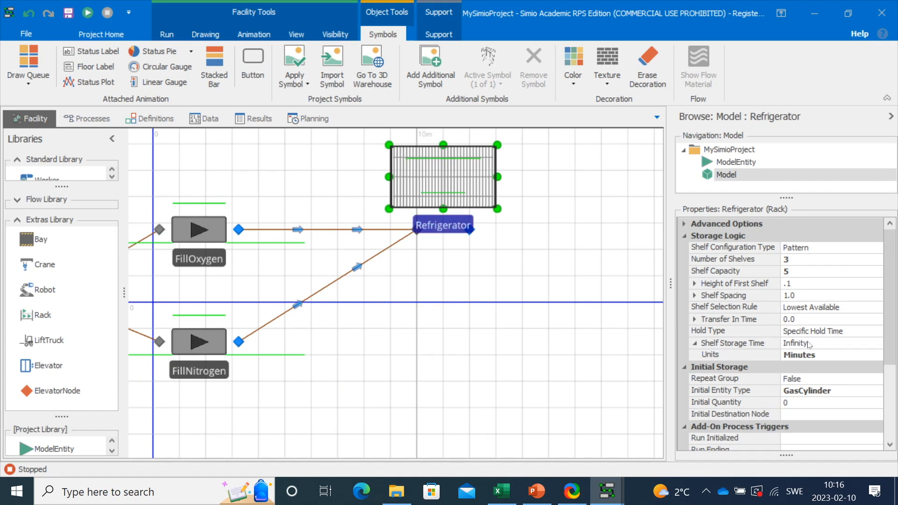
# - Set the Refrigerator's Shelf Storage Time to LookupTable1[ModelEntity.GasType]
pyautogui.click(819, 345)
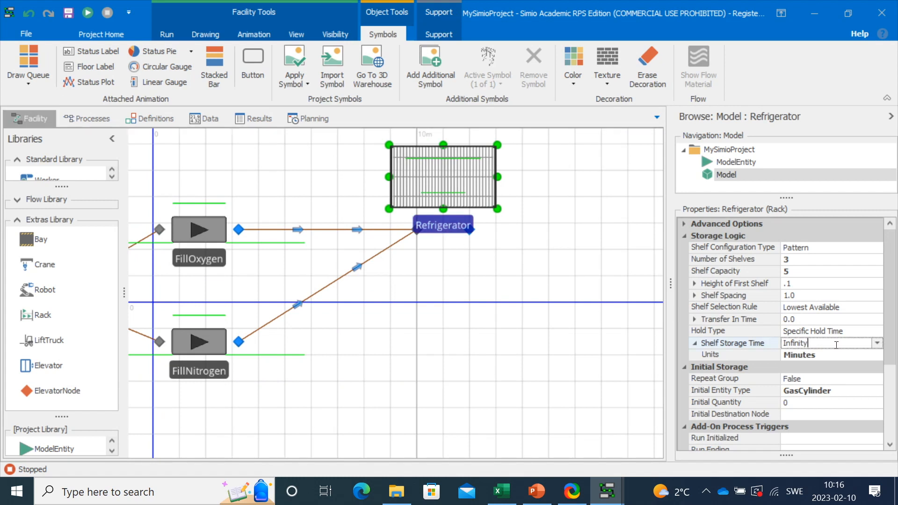
pyautogui.click(878, 344)
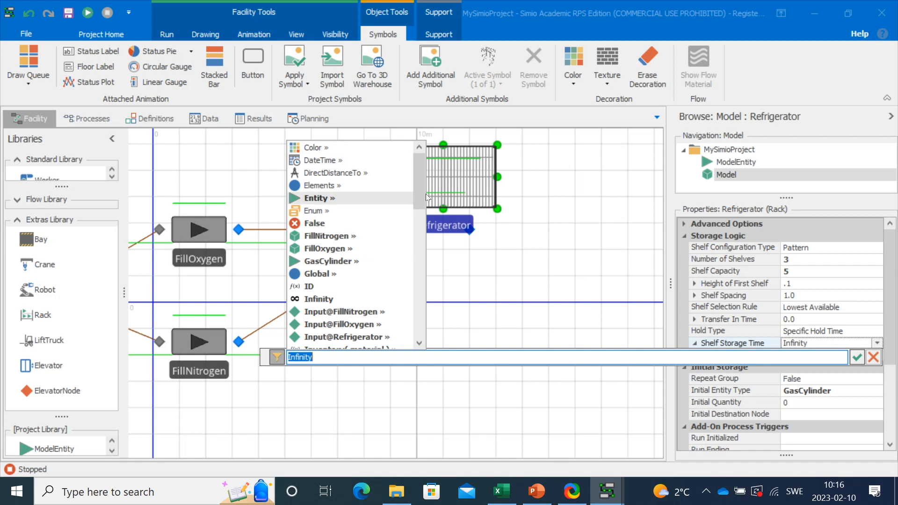
pyautogui.moveTo(420, 189); pyautogui.dragTo(423, 234)
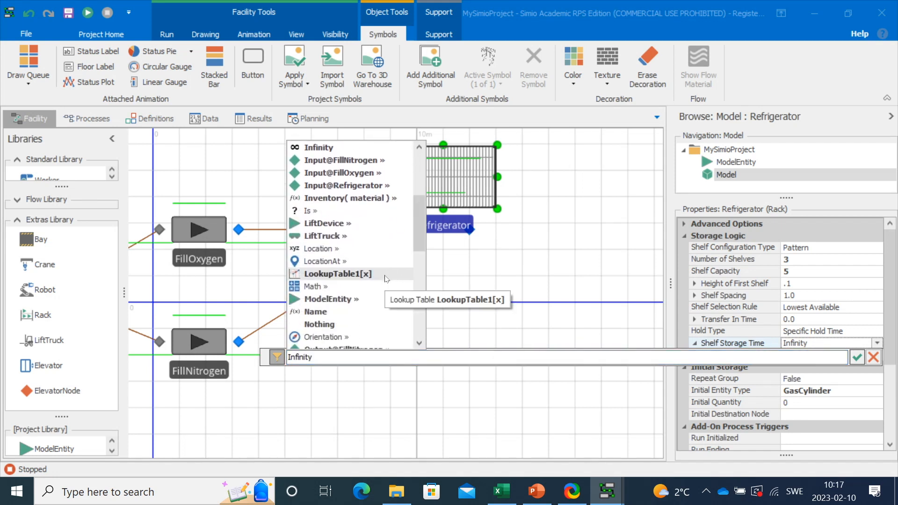
pyautogui.doubleClick(338, 273)
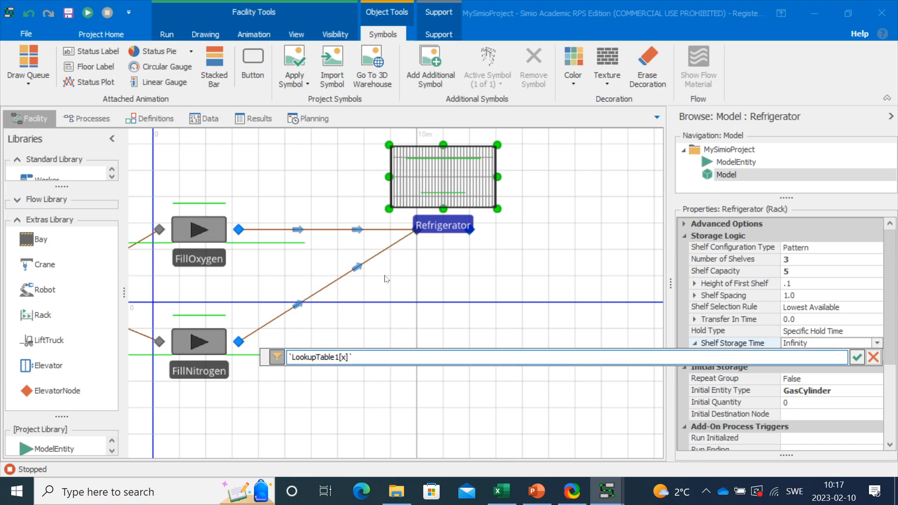
pyautogui.click(345, 357)
pyautogui.write('ModelEntity.GasType')
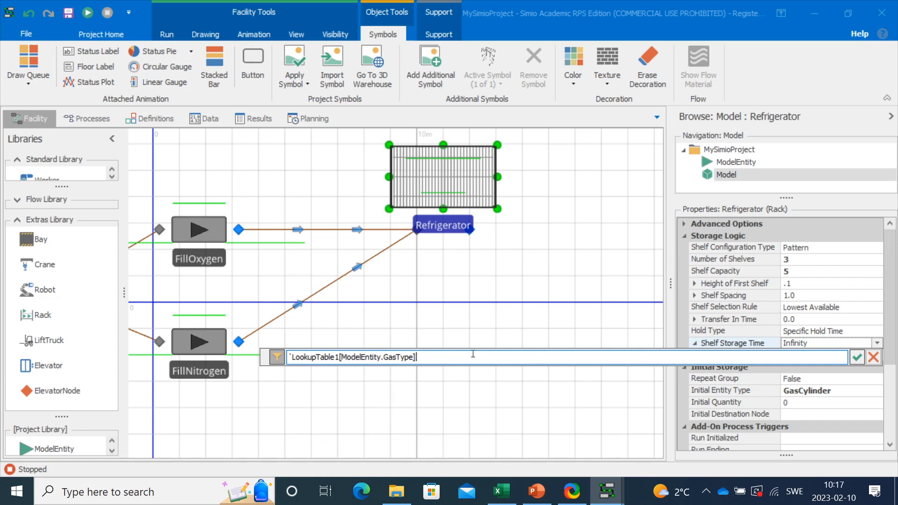
pyautogui.click(291, 357)
pyautogui.press('Delete')
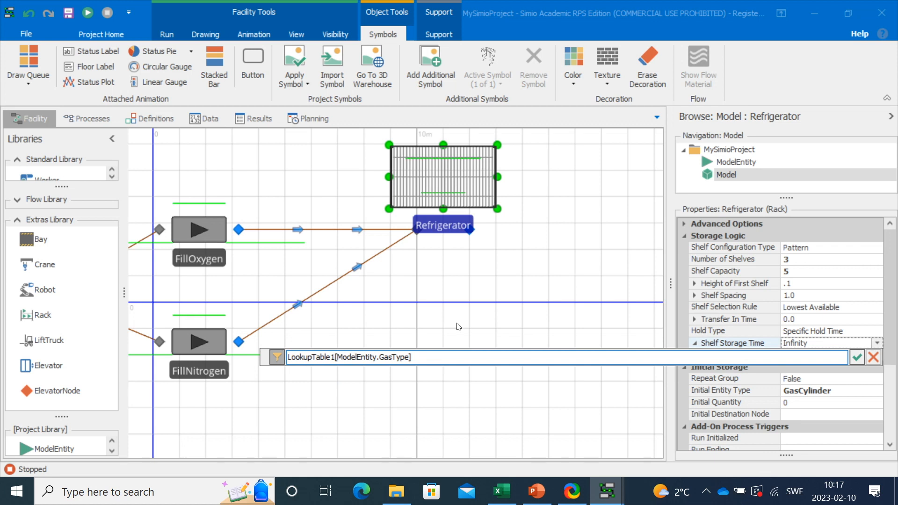
pyautogui.click(859, 357)
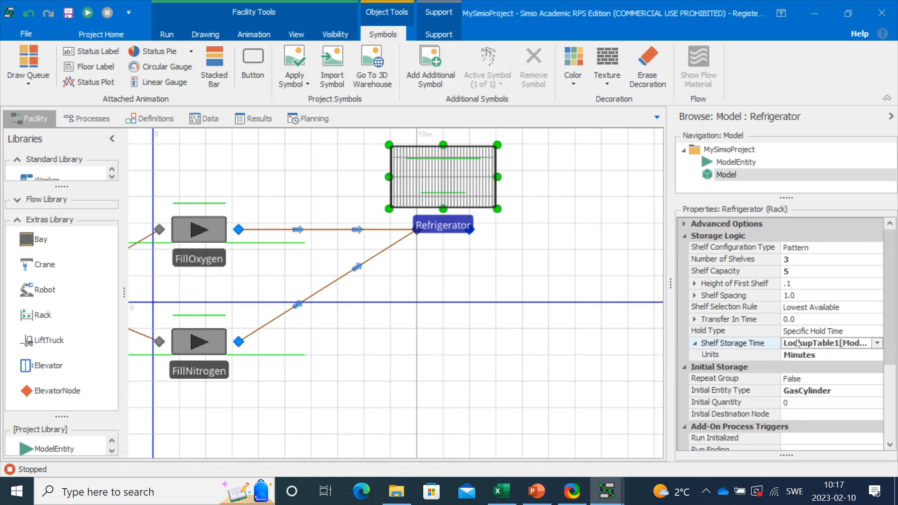
pyautogui.moveTo(670, 283); pyautogui.dragTo(590, 282)
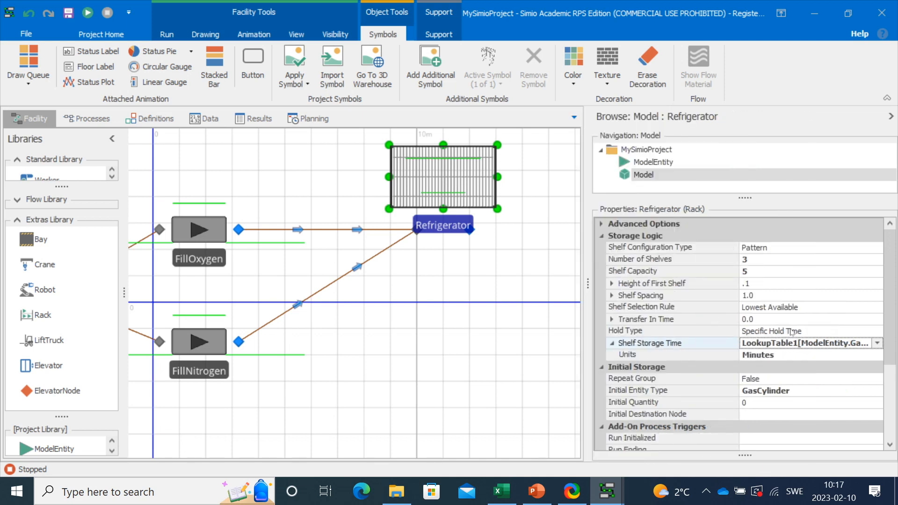
pyautogui.moveTo(475, 291); pyautogui.dragTo(327, 295)
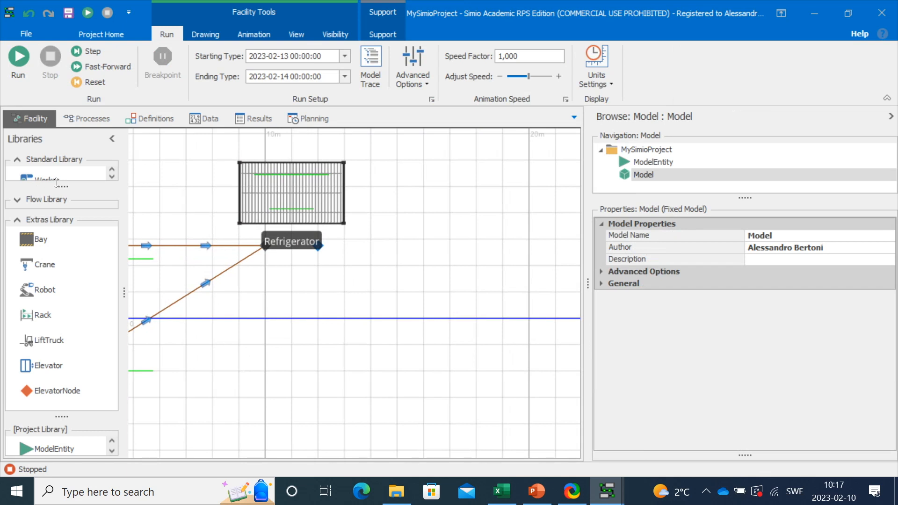
# - Place a Sink (Sink1) from the Standard Library right of the Refrigerator
pyautogui.moveTo(61, 187); pyautogui.dragTo(55, 321)
pyautogui.moveTo(108, 260); pyautogui.dragTo(108, 201)
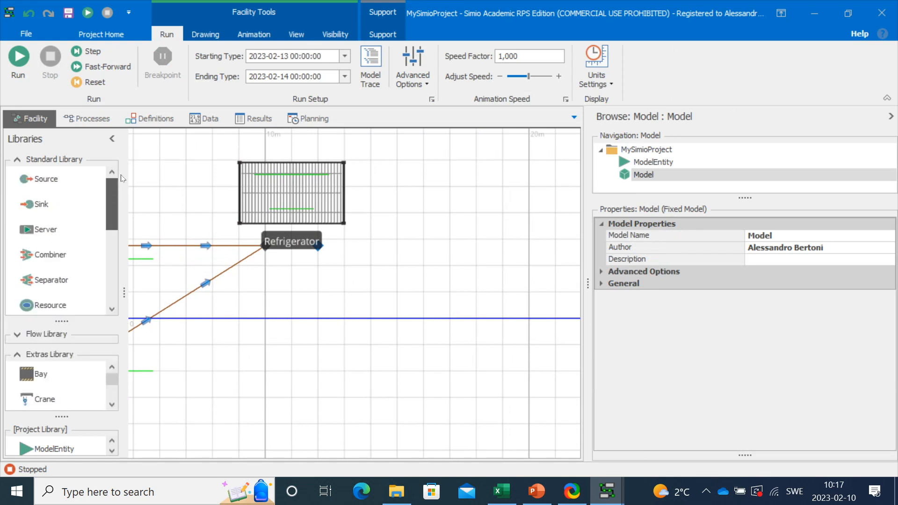
pyautogui.moveTo(34, 208); pyautogui.dragTo(509, 243)
pyautogui.moveTo(110, 216); pyautogui.dragTo(109, 279)
# - Connect the Refrigerator's output to Sink1's input with a Path, then start the run
pyautogui.click(47, 281)
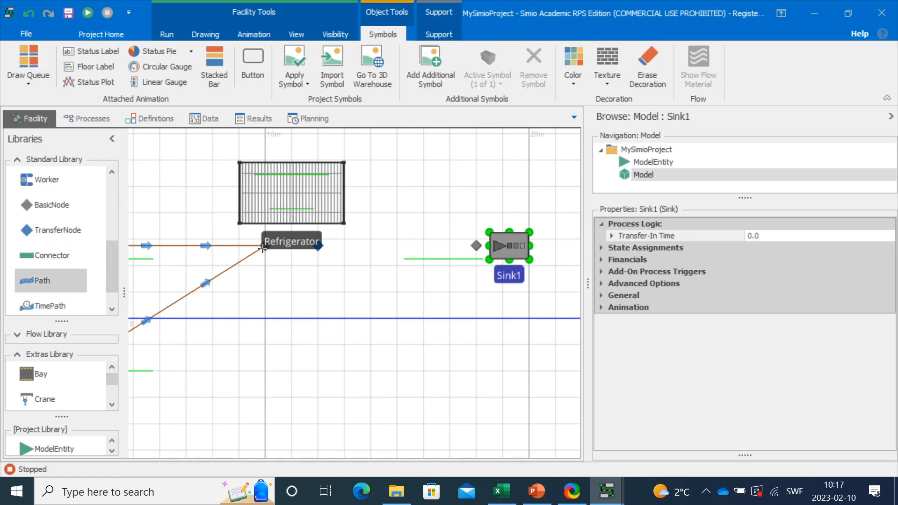
pyautogui.click(317, 242)
pyautogui.click(476, 246)
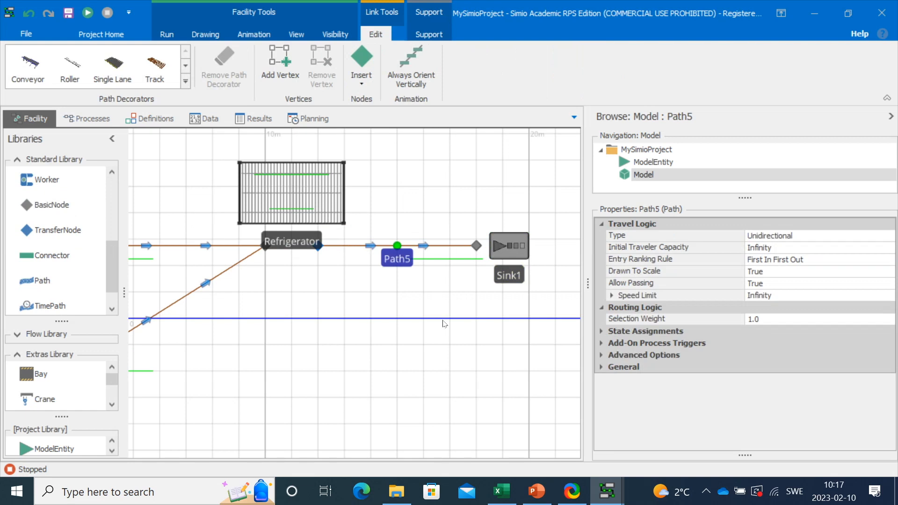
pyautogui.click(447, 314)
pyautogui.scroll(-2, 447, 313)
pyautogui.moveTo(360, 354); pyautogui.dragTo(452, 332)
pyautogui.click(891, 116)
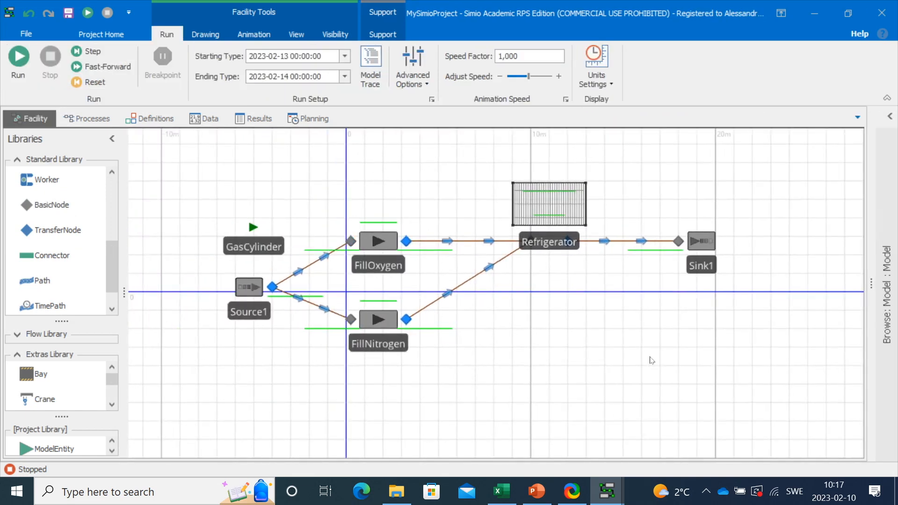
pyautogui.click(18, 57)
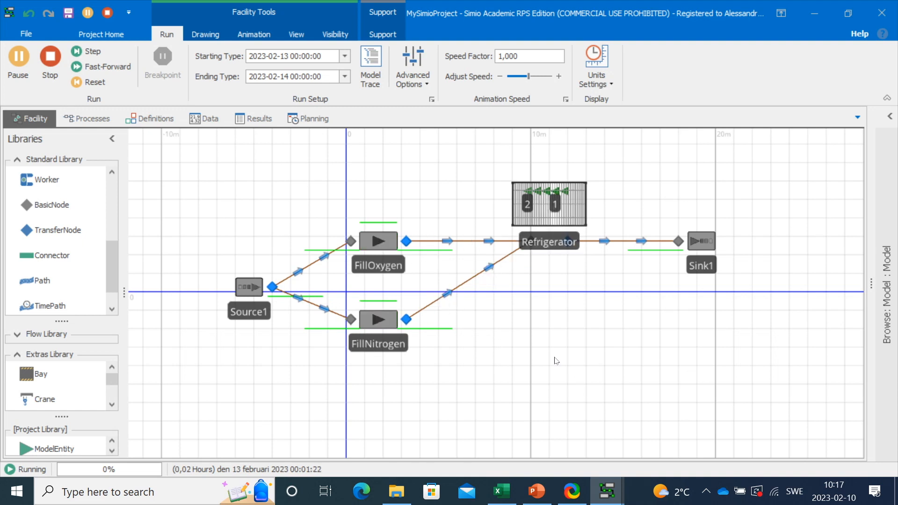
# - Zoom in on the running model and bring up the View settings
pyautogui.scroll(3, 556, 361)
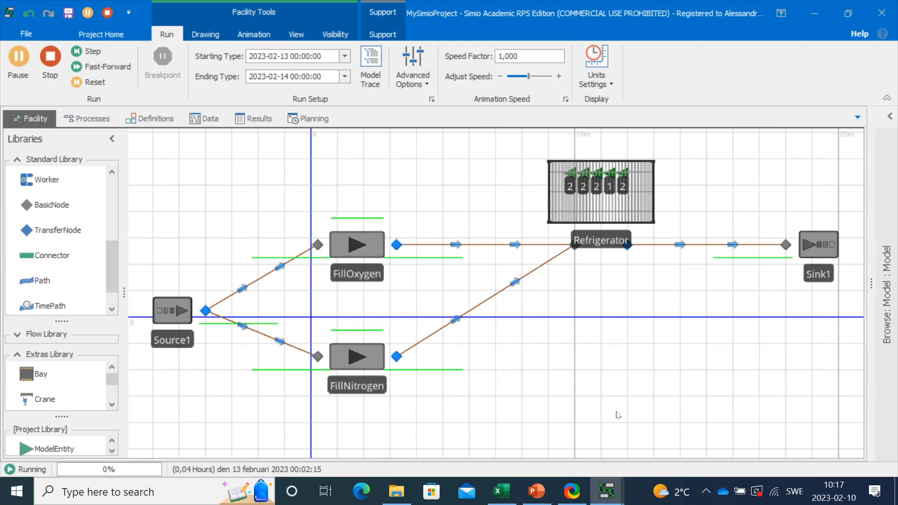
pyautogui.click(296, 34)
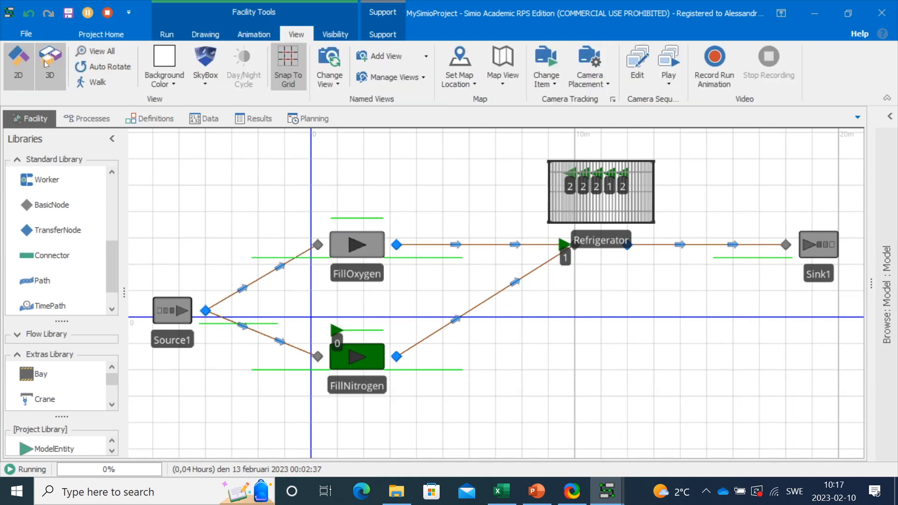